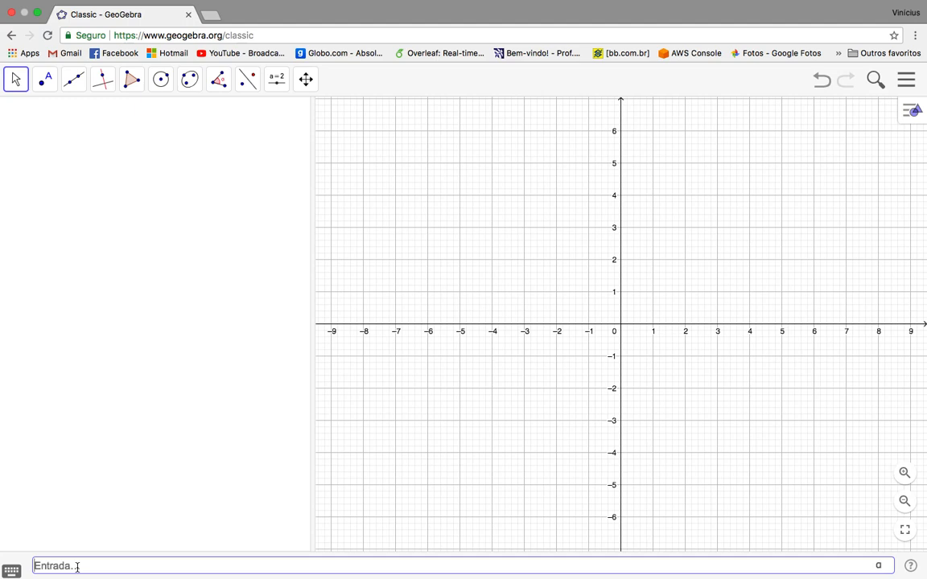
Plot the conic c with the equation 28x^2-24x y-4y^2+40x-8y-4=0
{"action": "left_click", "coordinate": [78, 567]}
{"action": "type", "text": "c:"}
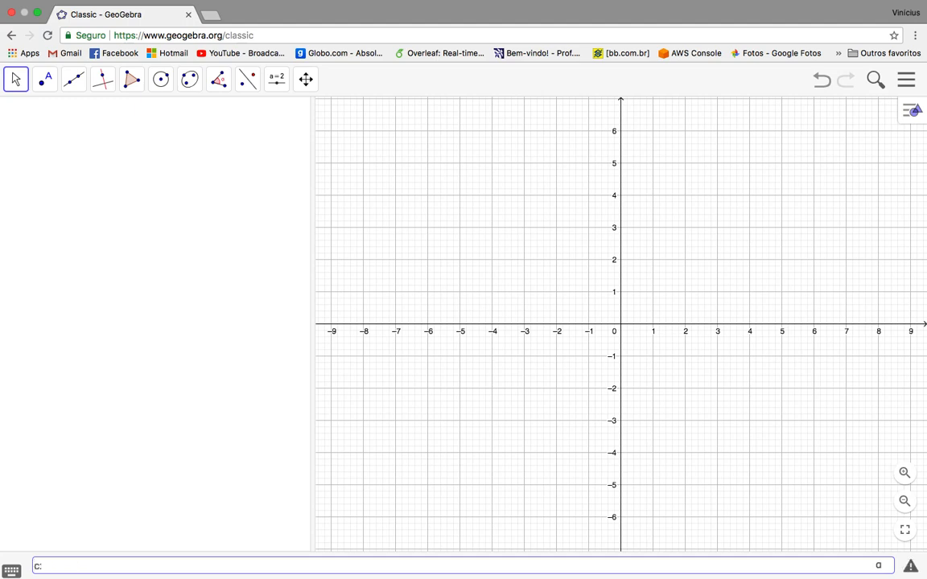
{"action": "type", "text": "28x"}
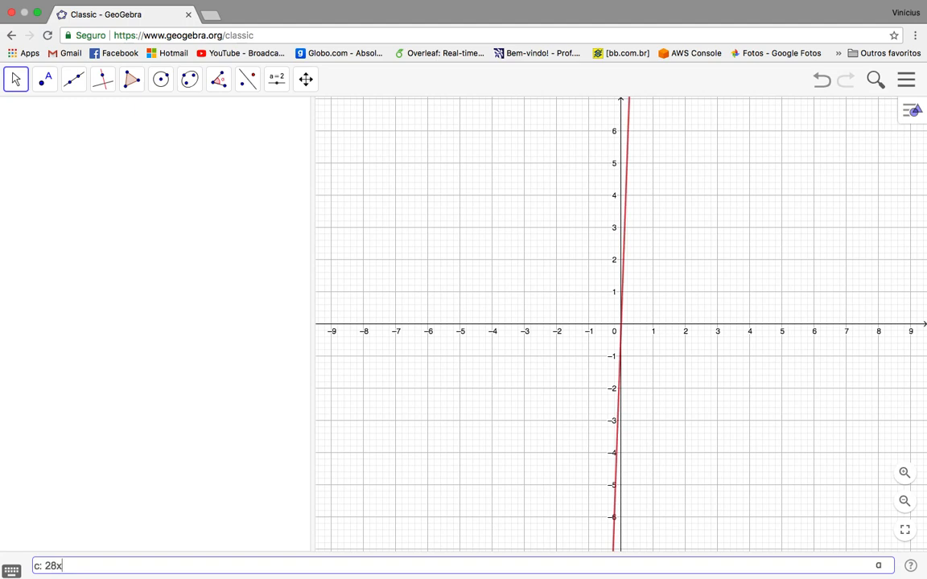
{"action": "type", "text": "6"}
{"action": "key", "text": "BackSpace"}
{"action": "type", "text": "^2"}
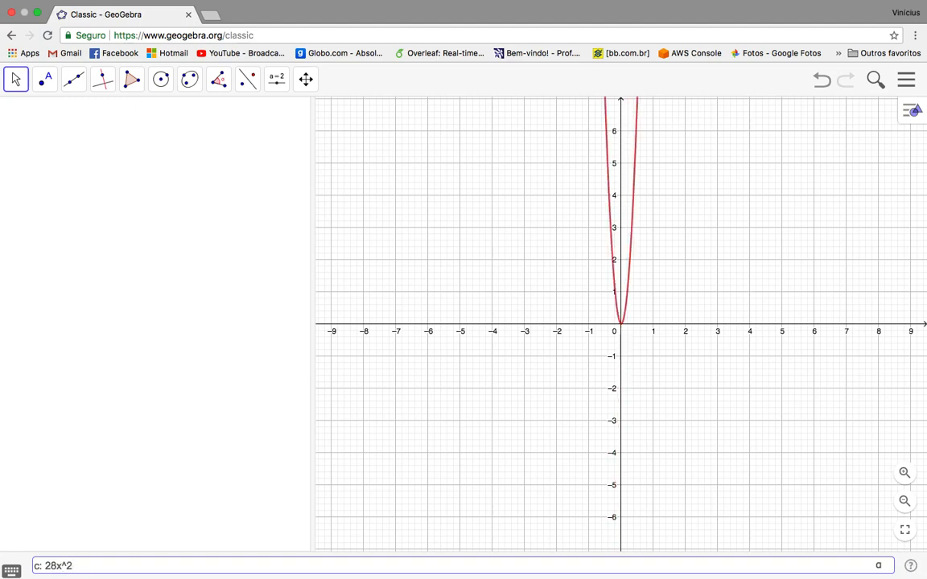
{"action": "type", "text": "-24"}
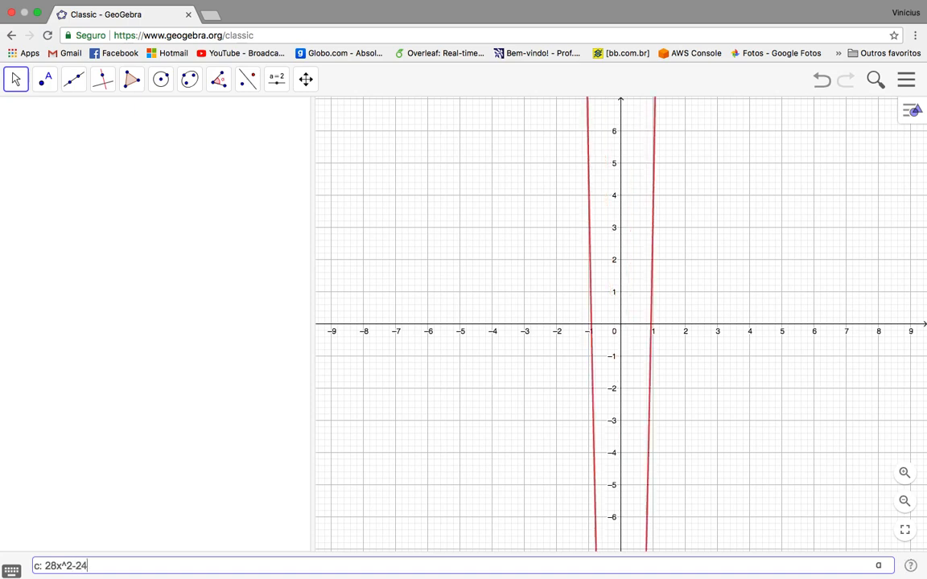
{"action": "type", "text": "x y"}
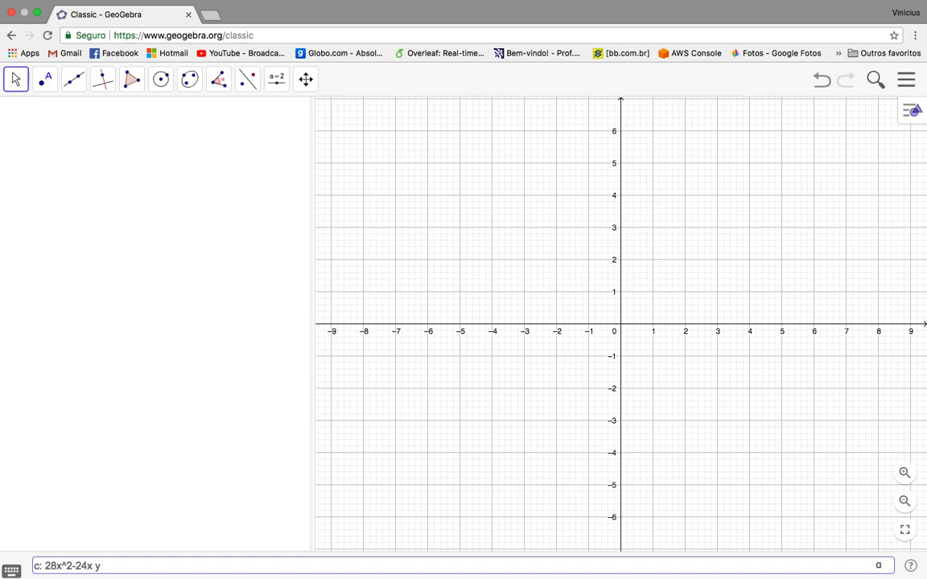
{"action": "type", "text": " -4y^2+40x-8y-4"}
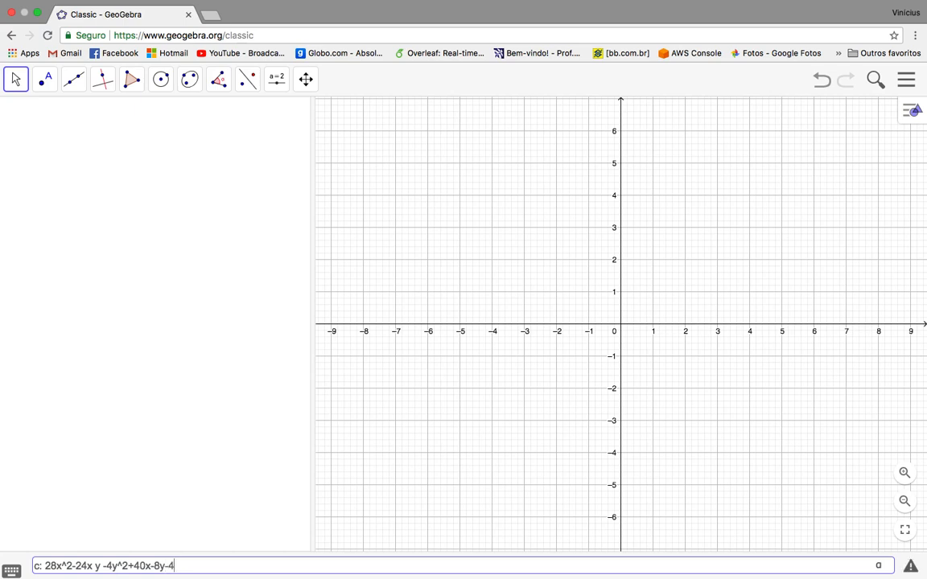
{"action": "type", "text": "=0"}
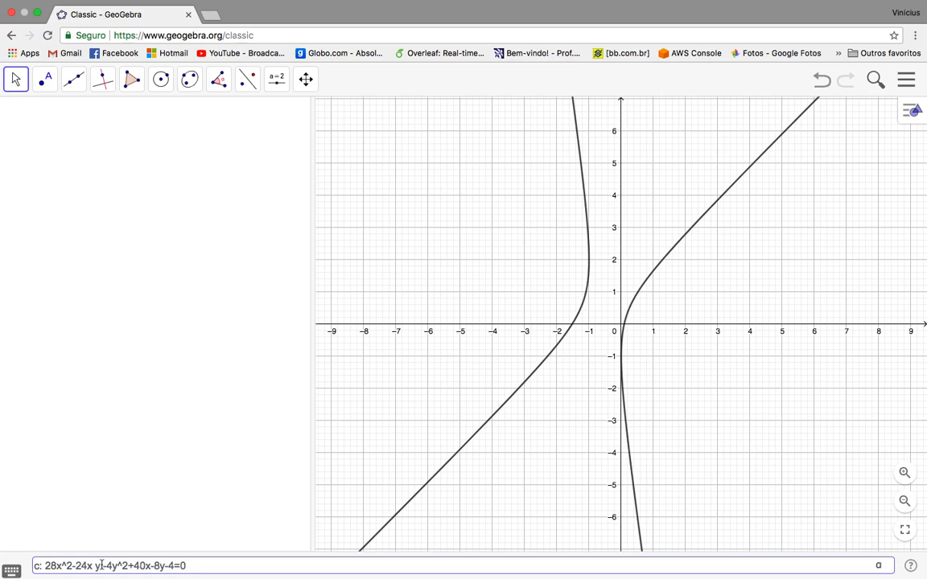
{"action": "scroll", "coordinate": [101, 565], "scroll_direction": "left", "scroll_amount": 1}
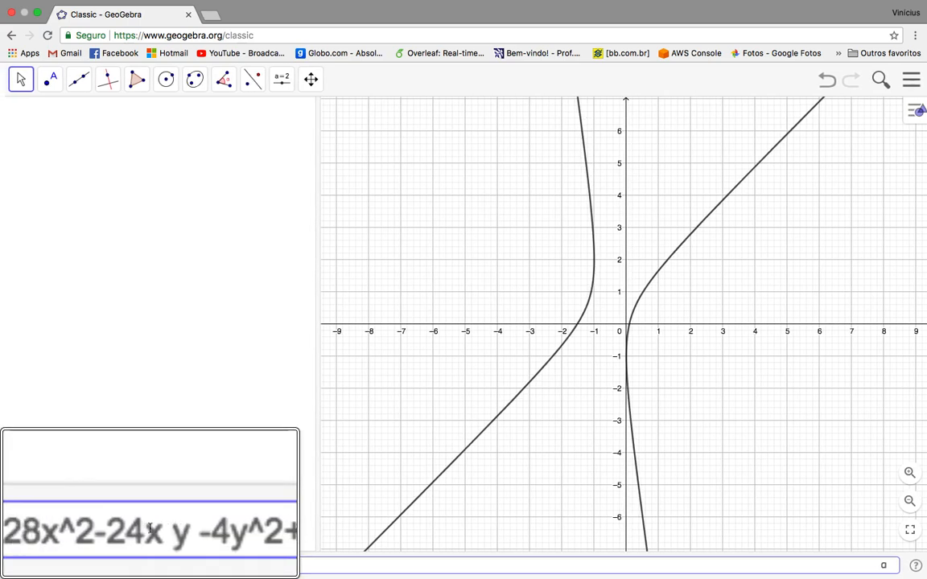
{"action": "scroll", "coordinate": [150, 528], "scroll_direction": "right", "scroll_amount": 1}
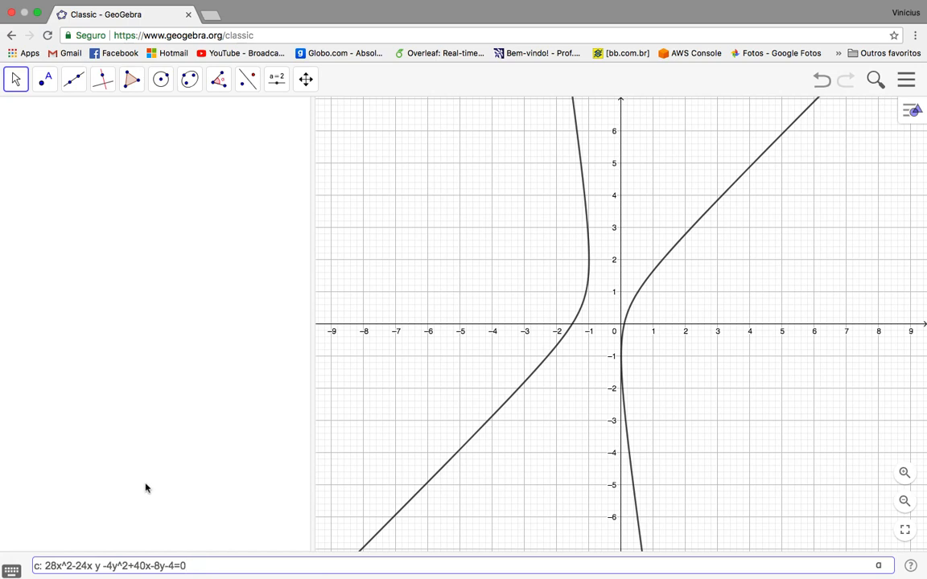
{"action": "key", "text": "Return"}
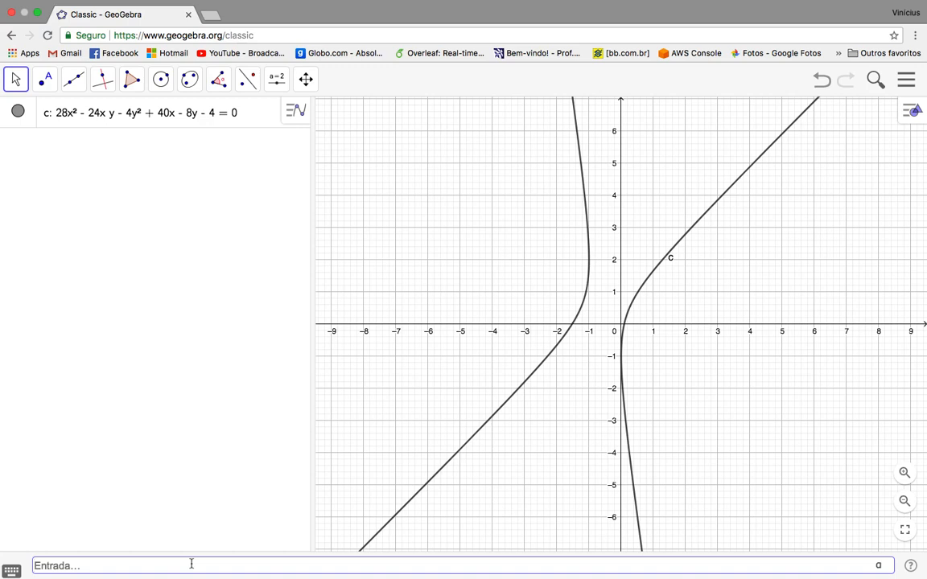
Create the foci of conic c as F=Foco(c) and its vertices as V=Vértice(c)
{"action": "type", "text": "F=Foco(c"}
{"action": "key", "text": "Return"}
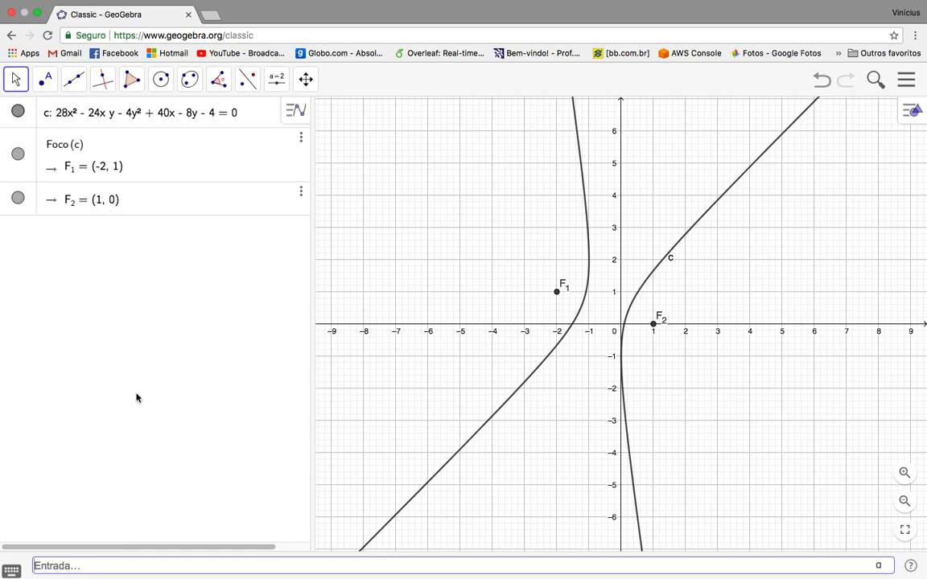
{"action": "left_click", "coordinate": [107, 566]}
{"action": "type", "text": "V=V"}
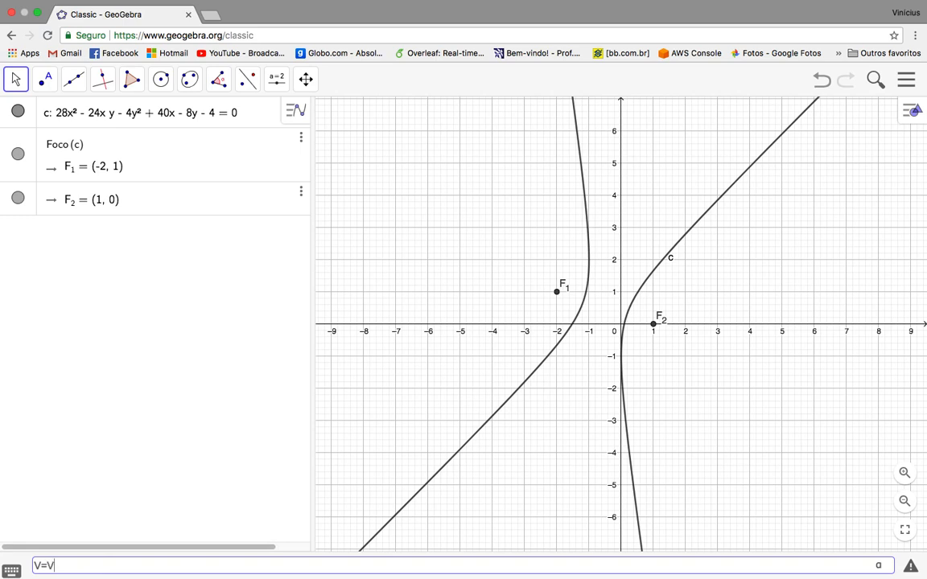
{"action": "type", "text": "érti"}
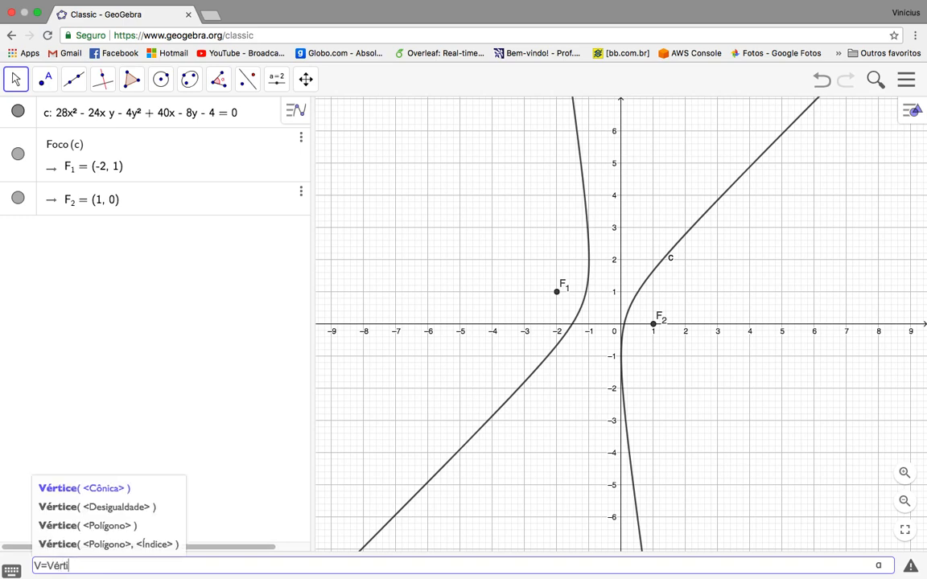
{"action": "type", "text": "ce(c)"}
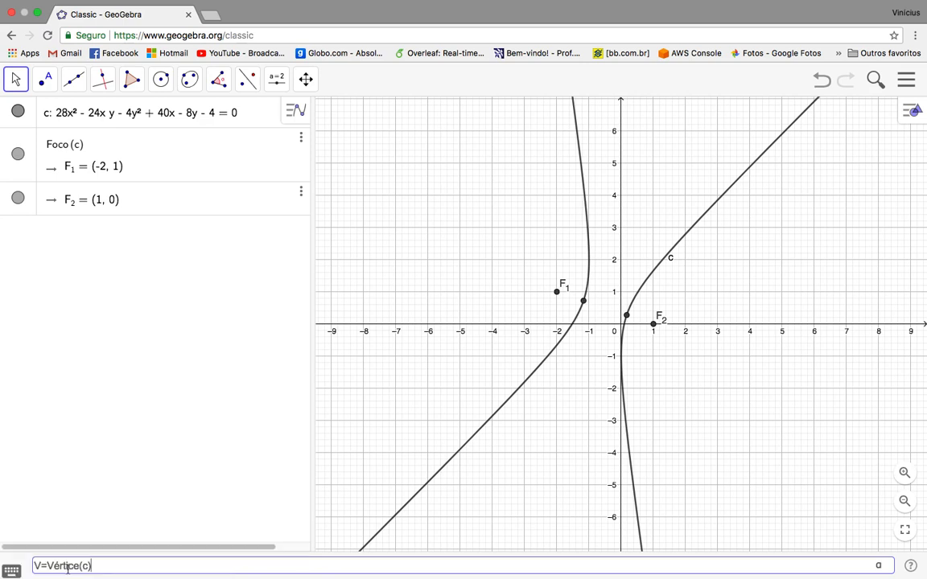
{"action": "key", "text": "Return"}
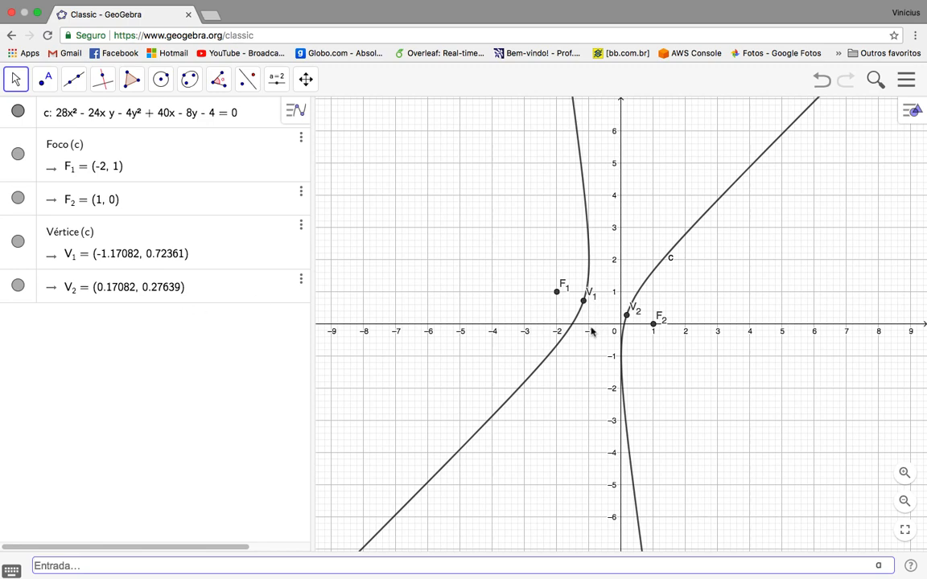
Create the centre of conic c as point C with C=Centro(c)
{"action": "left_click", "coordinate": [132, 558]}
{"action": "type", "text": "C=Centro(c"}
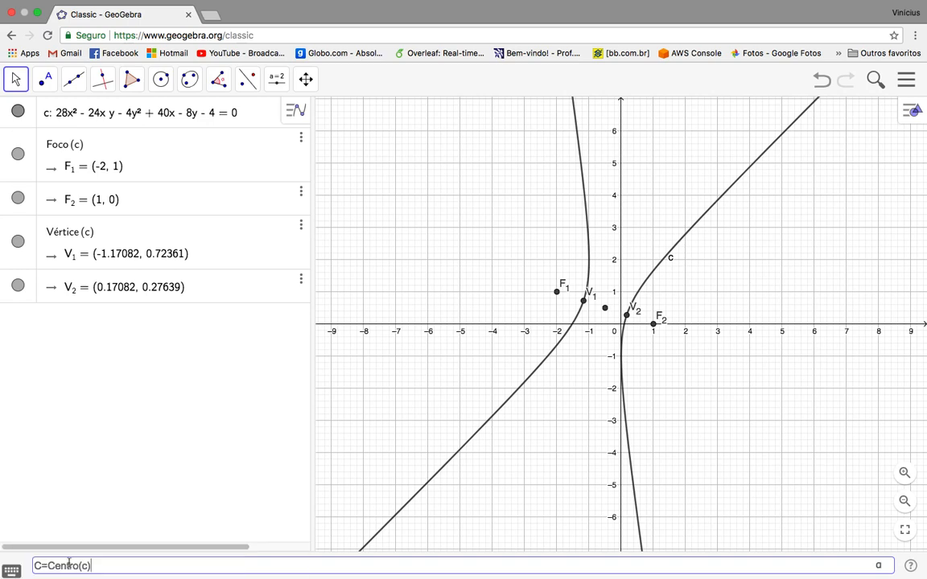
{"action": "key", "text": "Return"}
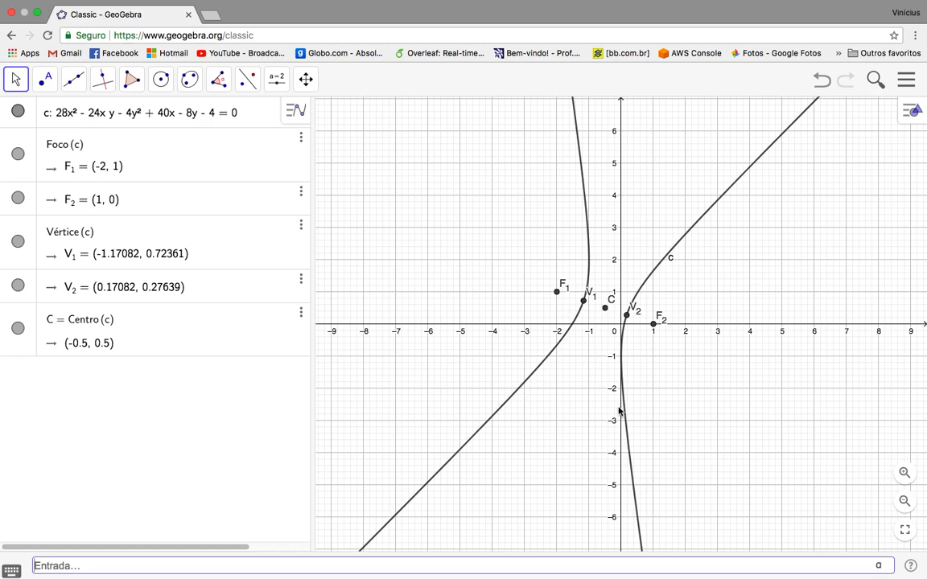
Draw the line e through both foci of the conic with e=Reta(F_1,F_2)
{"action": "left_click", "coordinate": [109, 567]}
{"action": "type", "text": "e="}
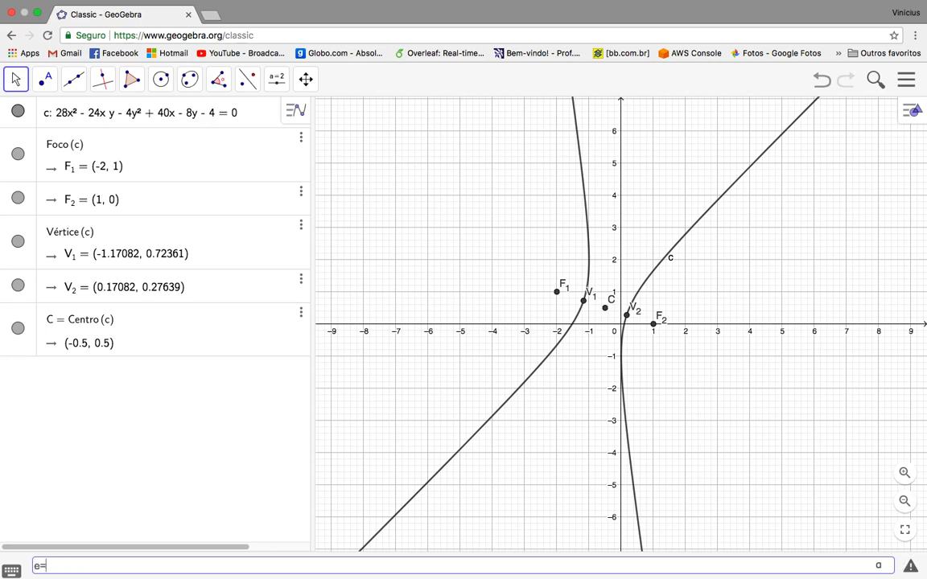
{"action": "type", "text": "Reta"}
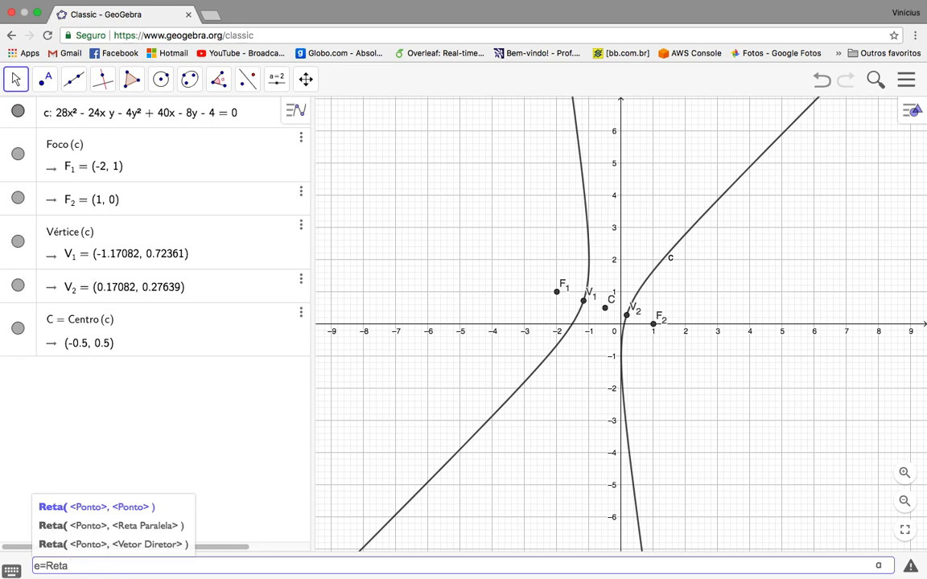
{"action": "type", "text": "("}
{"action": "type", "text": "F_1,"}
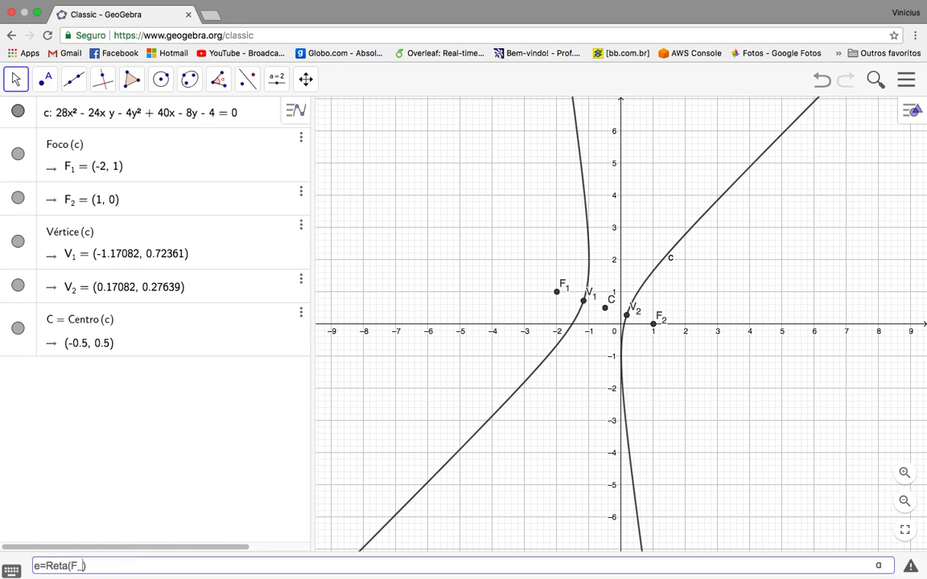
{"action": "type", "text": "F_2"}
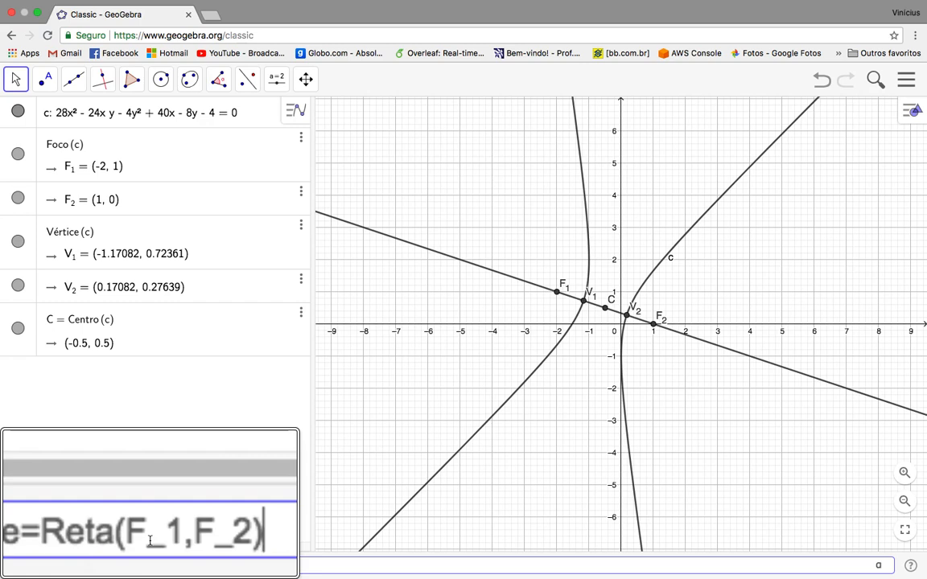
{"action": "key", "text": "Return"}
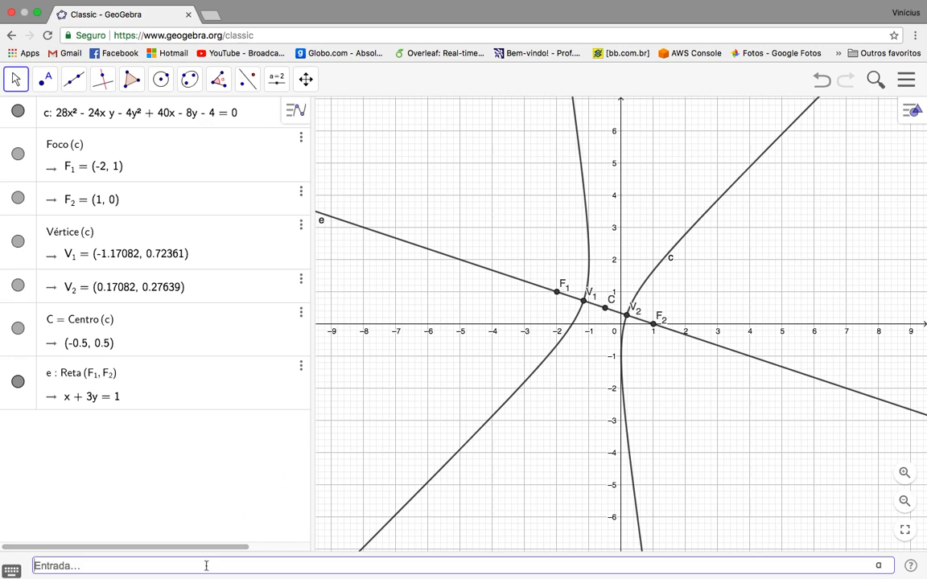
Draw the line ec through centre C perpendicular to line e with ec=Perpendicular(C,e)
{"action": "type", "text": "ec=Per"}
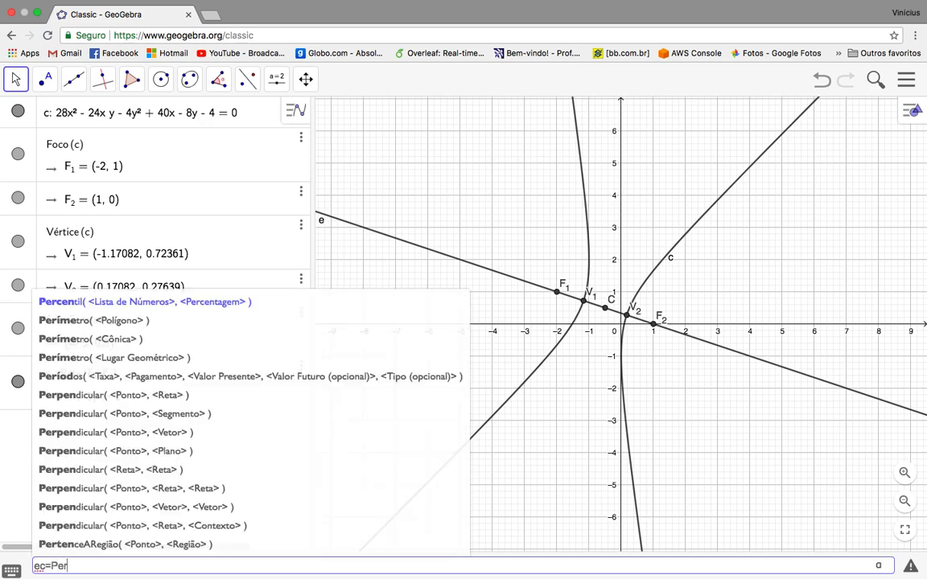
{"action": "type", "text": "pendicular"}
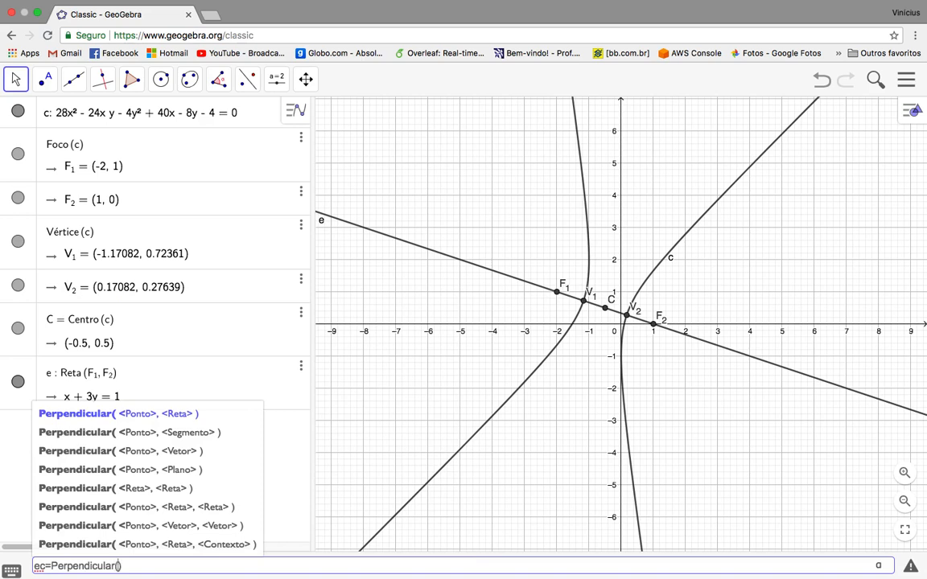
{"action": "type", "text": "(C"}
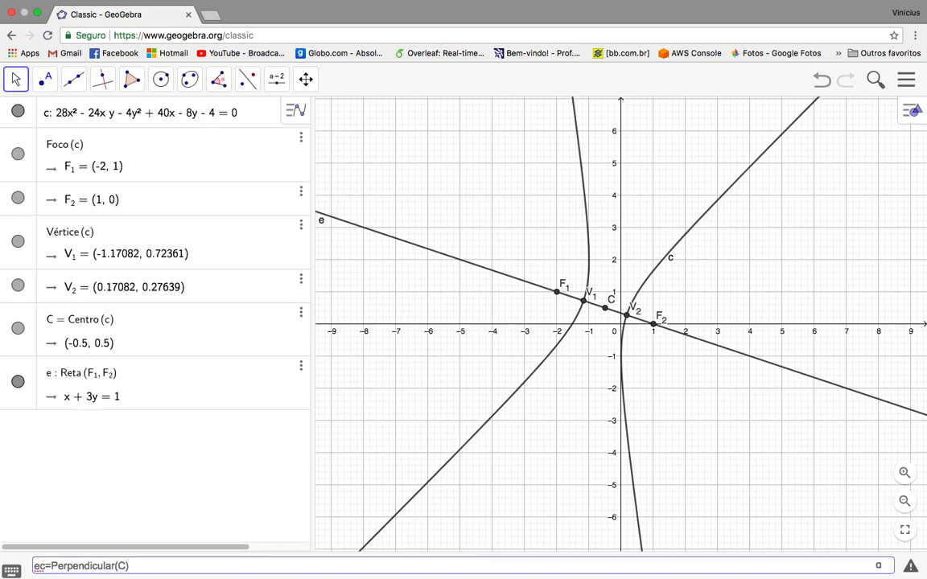
{"action": "type", "text": ",e"}
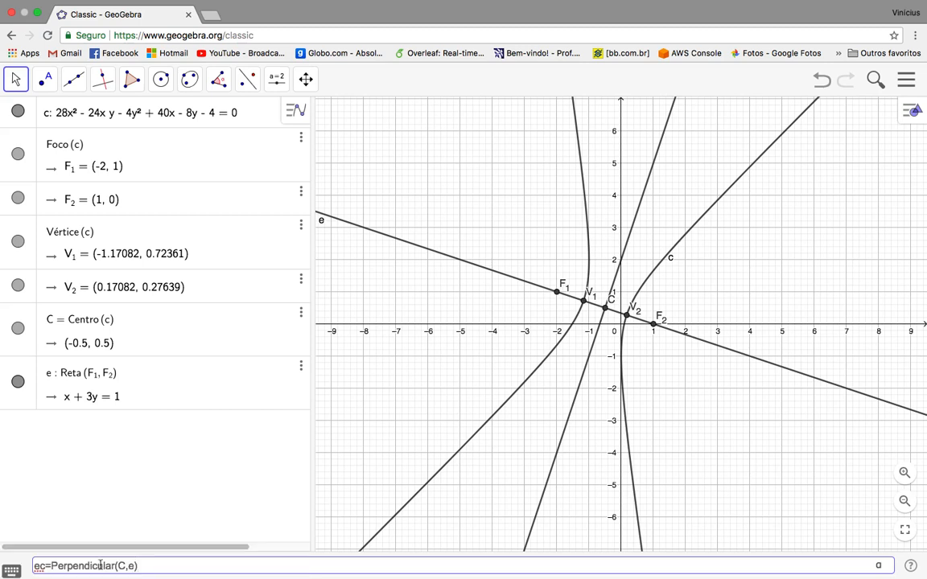
{"action": "key", "text": "Return"}
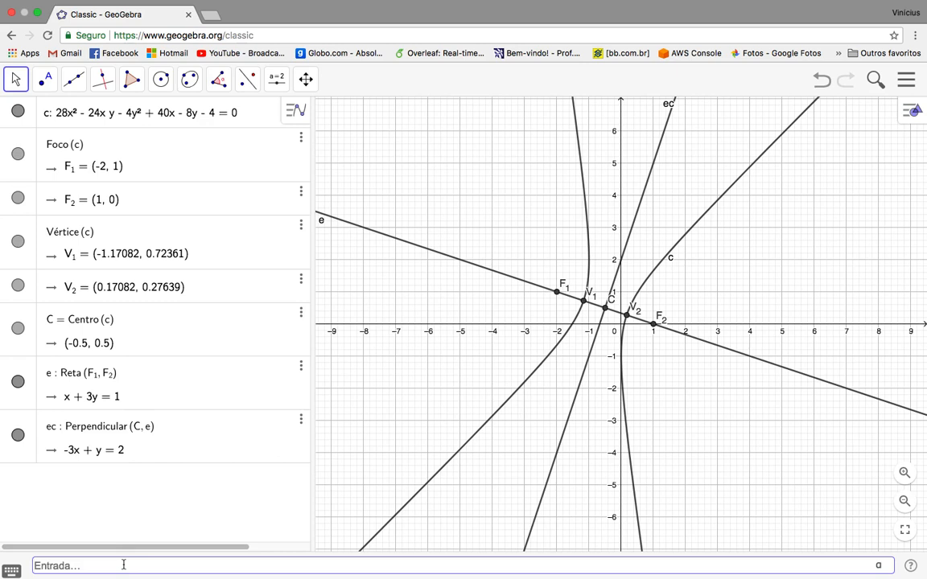
Draw the line p through focus F_1 perpendicular to line e with p=Perpendicular(F_1, e)
{"action": "type", "text": "p=Per"}
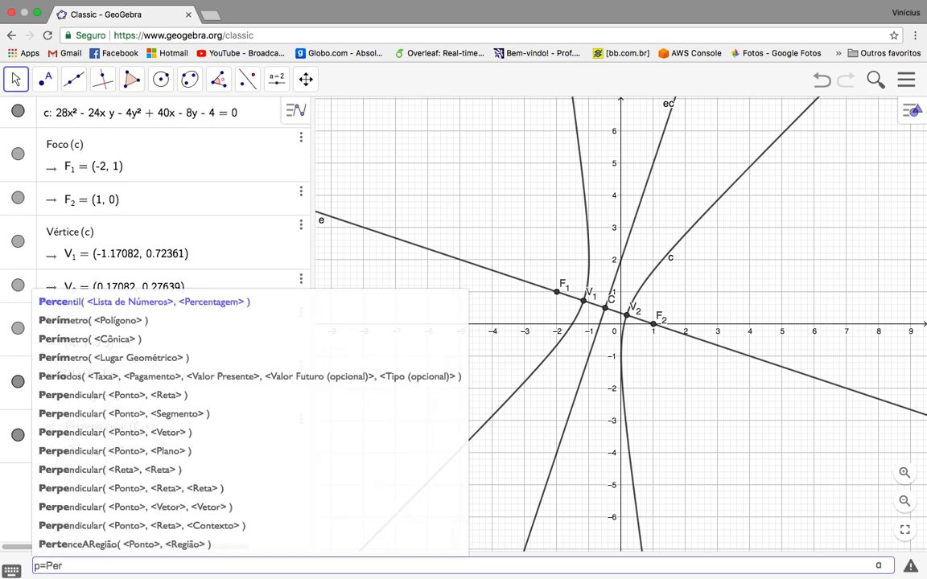
{"action": "type", "text": "p"}
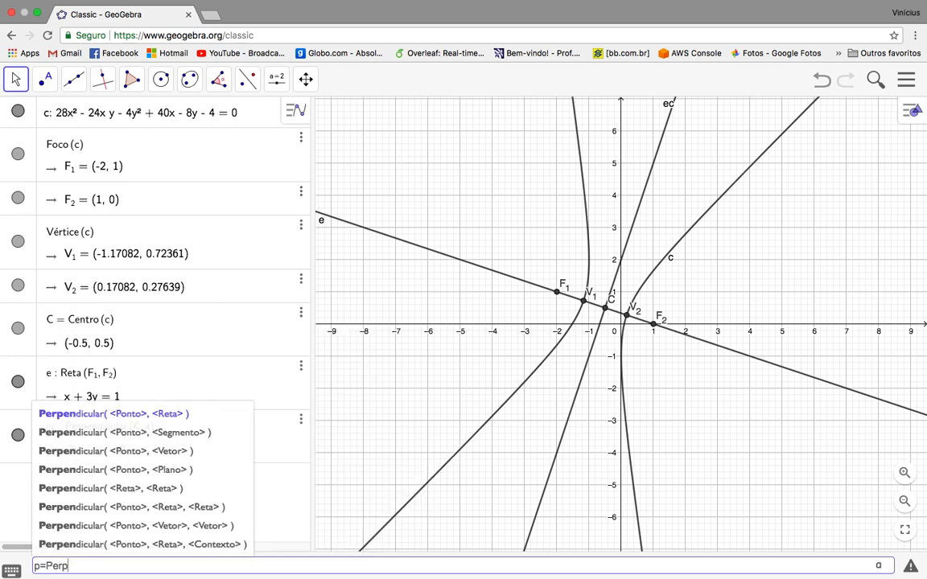
{"action": "key", "text": "Return"}
{"action": "type", "text": "F_"}
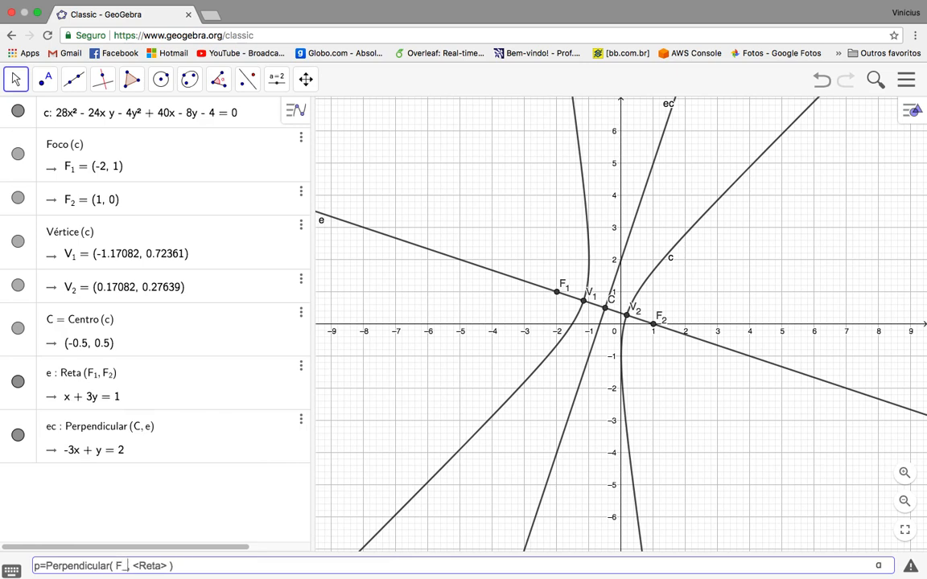
{"action": "type", "text": "1"}
{"action": "key", "text": "BackSpace"}
{"action": "key", "text": "BackSpace"}
{"action": "key", "text": "BackSpace"}
{"action": "key", "text": "BackSpace"}
{"action": "key", "text": "BackSpace"}
{"action": "key", "text": "BackSpace"}
{"action": "type", "text": "e"}
{"action": "key", "text": "Right"}
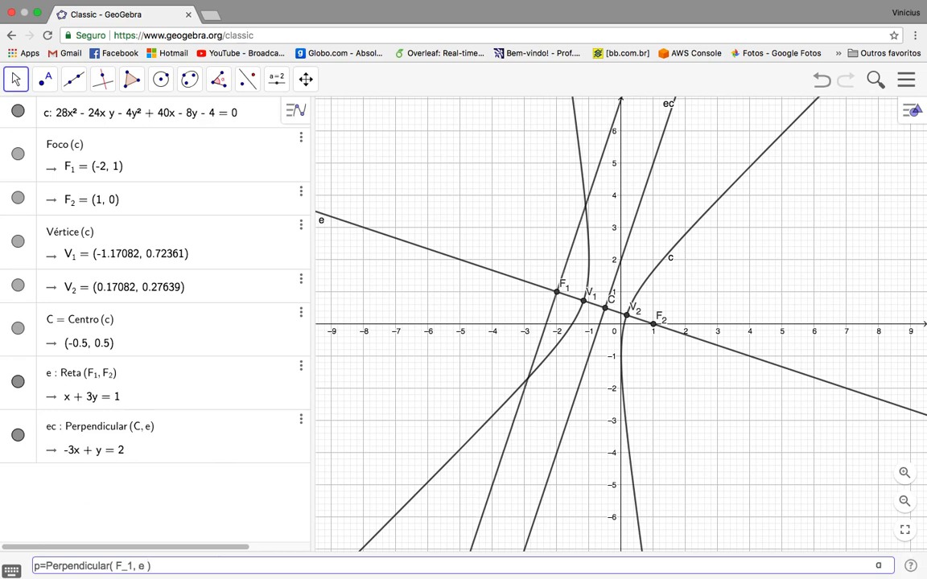
{"action": "key", "text": "Return"}
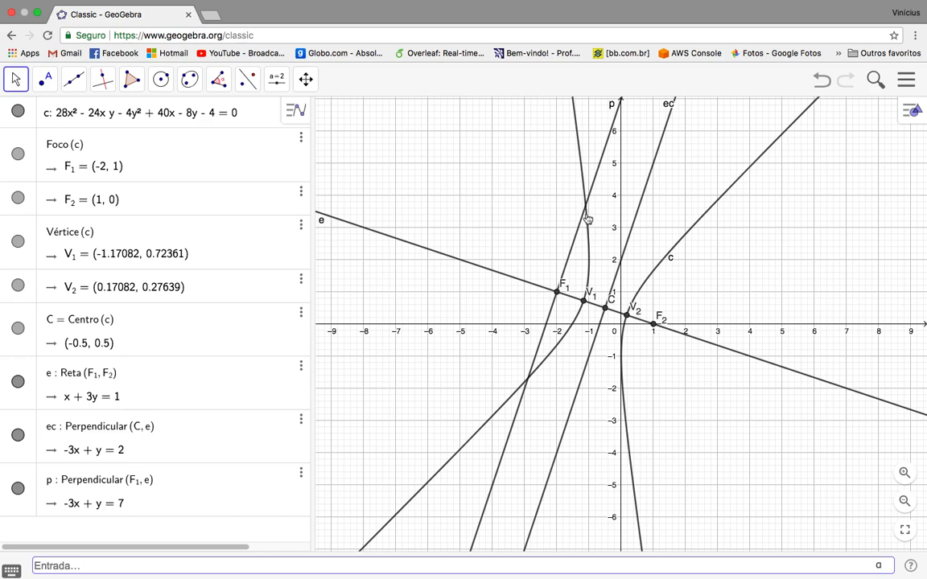
Create the intersection points of conic c and line p with L=Interseção(c, p), and hide line p
{"action": "left_click", "coordinate": [112, 563]}
{"action": "type", "text": "L=Inter"}
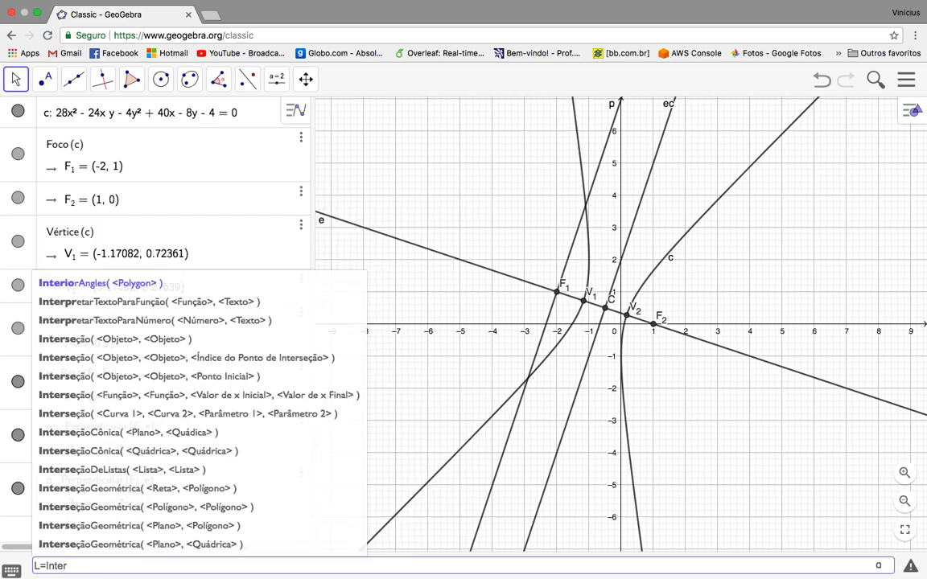
{"action": "type", "text": "se"}
{"action": "key", "text": "Return"}
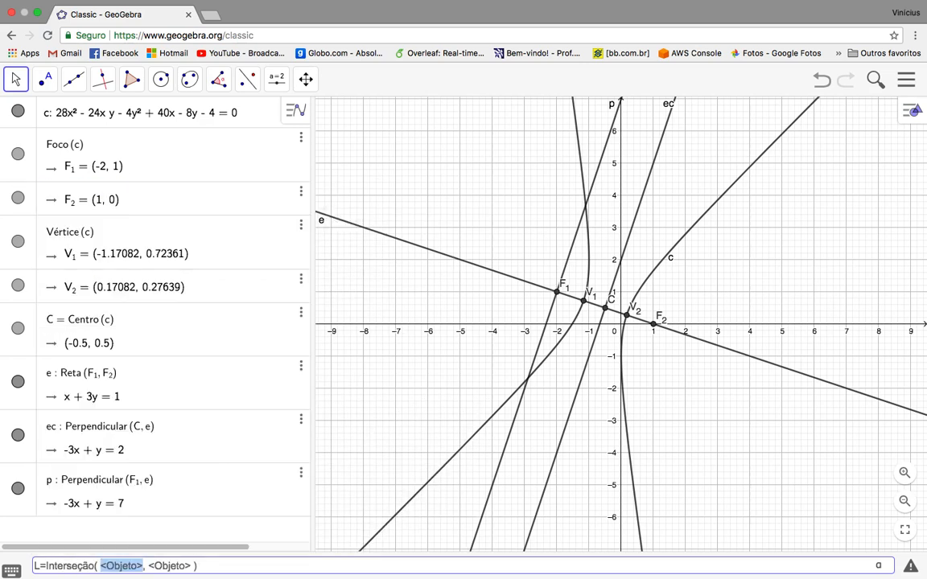
{"action": "type", "text": "c"}
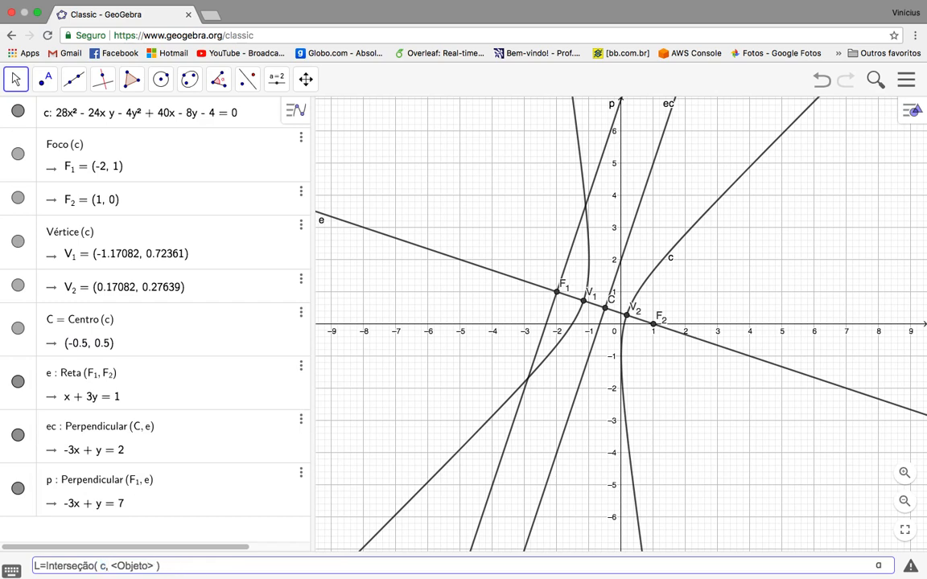
{"action": "key", "text": "Right"}
{"action": "key", "text": "Right"}
{"action": "key", "text": "Right"}
{"action": "key", "text": "Right"}
{"action": "key", "text": "Right"}
{"action": "key", "text": "Right"}
{"action": "key", "text": "BackSpace"}
{"action": "key", "text": "BackSpace"}
{"action": "key", "text": "BackSpace"}
{"action": "key", "text": "BackSpace"}
{"action": "key", "text": "BackSpace"}
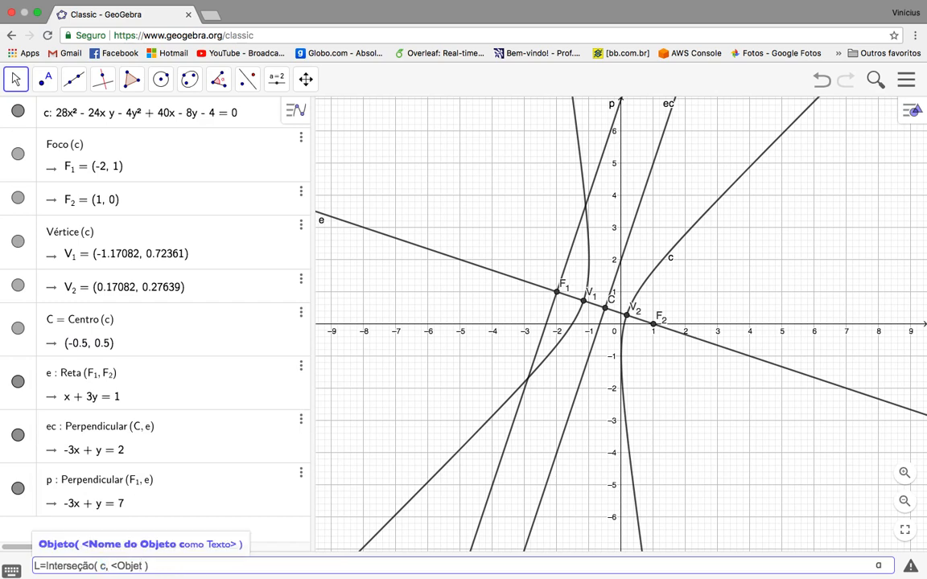
{"action": "key", "text": "BackSpace"}
{"action": "key", "text": "BackSpace"}
{"action": "key", "text": "BackSpace"}
{"action": "type", "text": "p"}
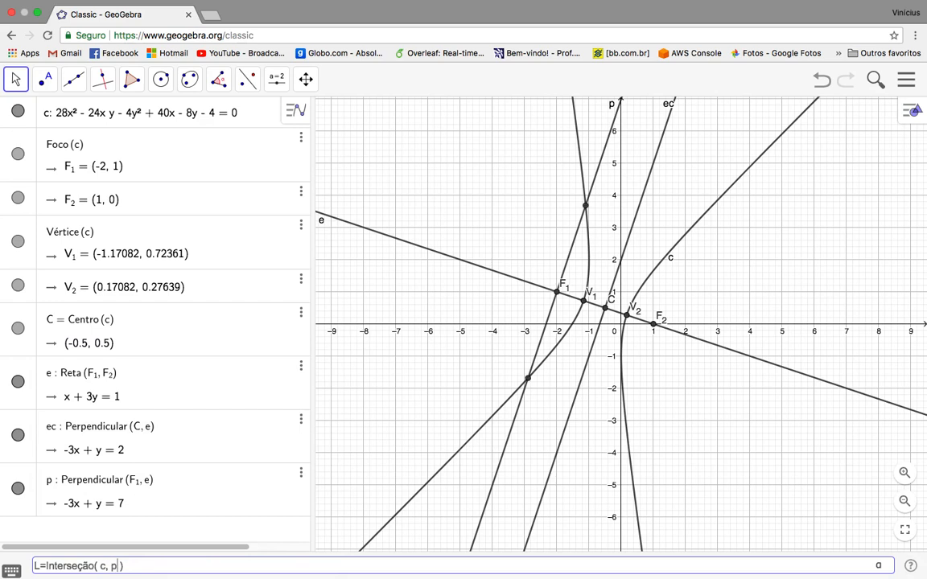
{"action": "key", "text": "Return"}
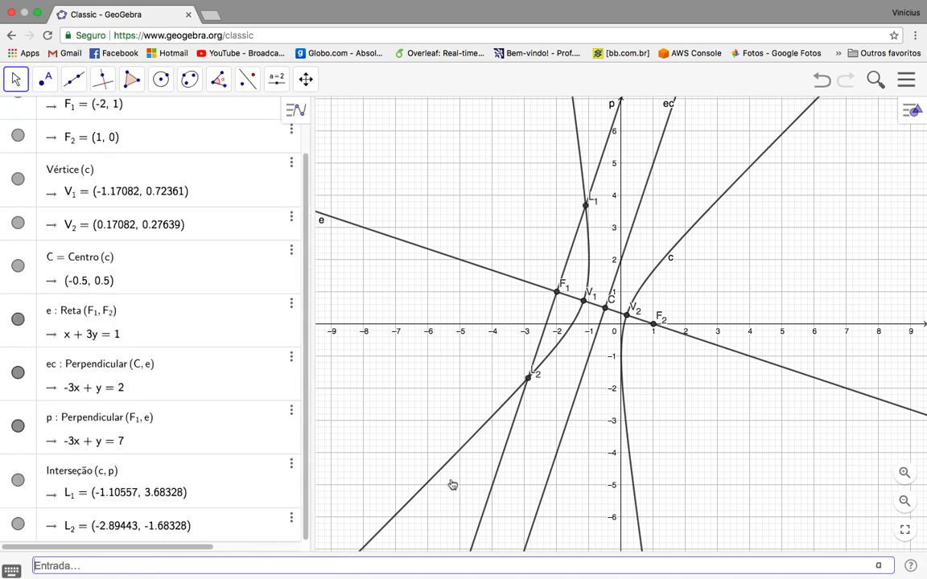
{"action": "left_click", "coordinate": [18, 426]}
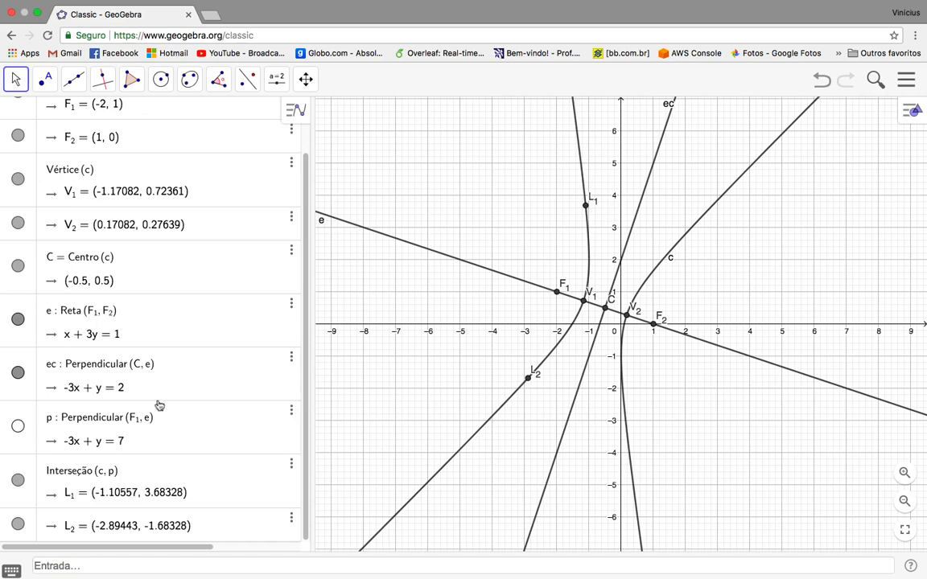
Draw the focal chord with LR=Segmento(L_1, L_2) and move its label away from focus F_1, beside the segment's upper half
{"action": "left_click", "coordinate": [98, 566]}
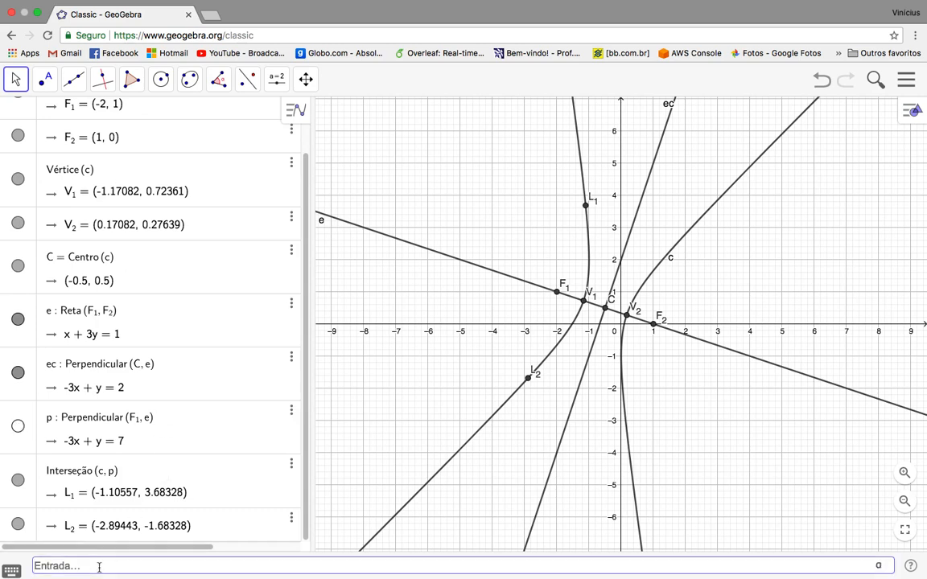
{"action": "type", "text": "LR="}
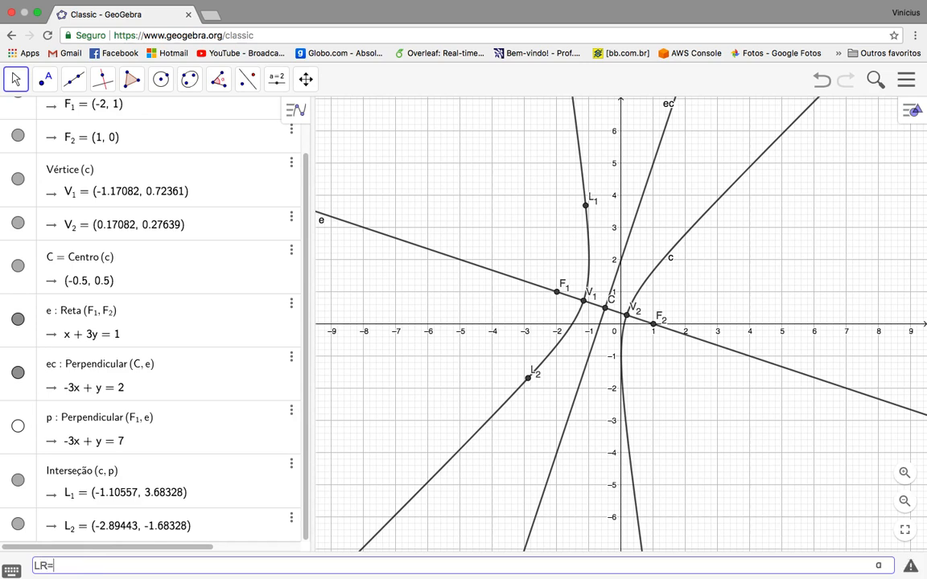
{"action": "type", "text": "Segmento"}
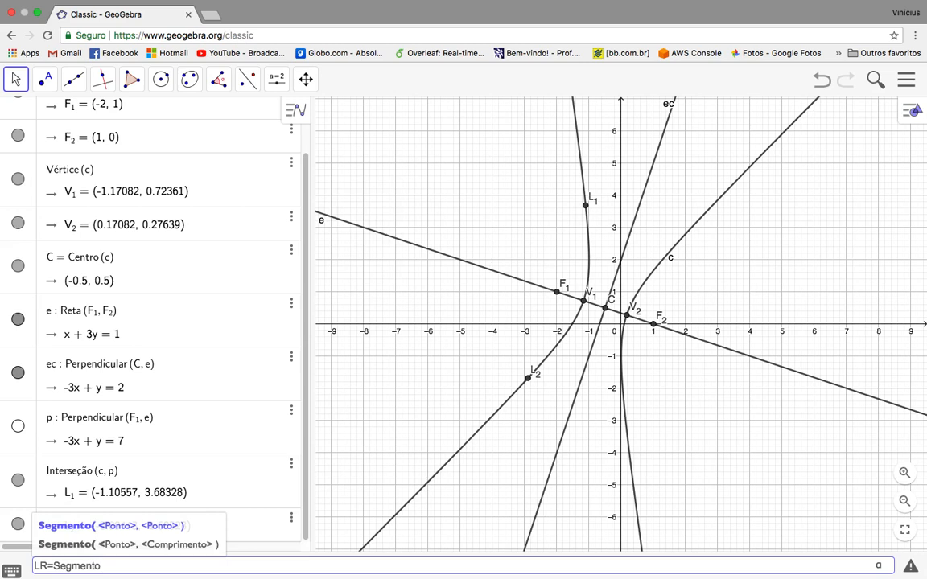
{"action": "type", "text": "("}
{"action": "type", "text": "L_1,"}
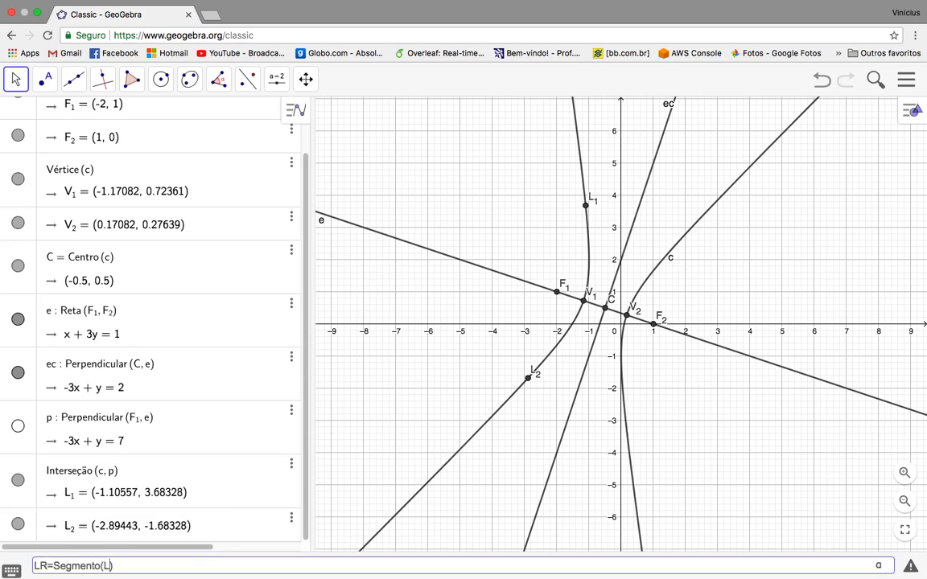
{"action": "type", "text": "L_2"}
{"action": "key", "text": "Return"}
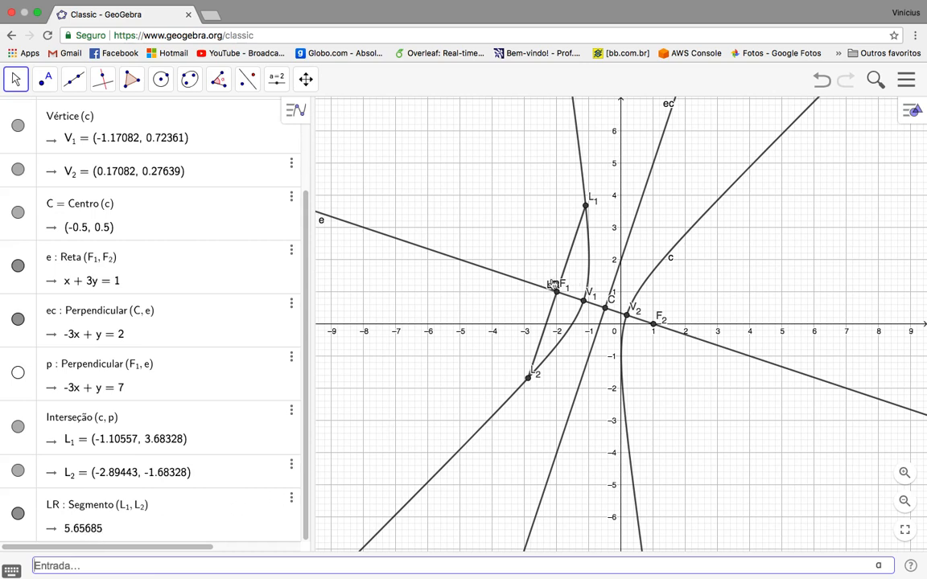
{"action": "left_click_drag", "start_coordinate": [552, 285], "coordinate": [558, 245]}
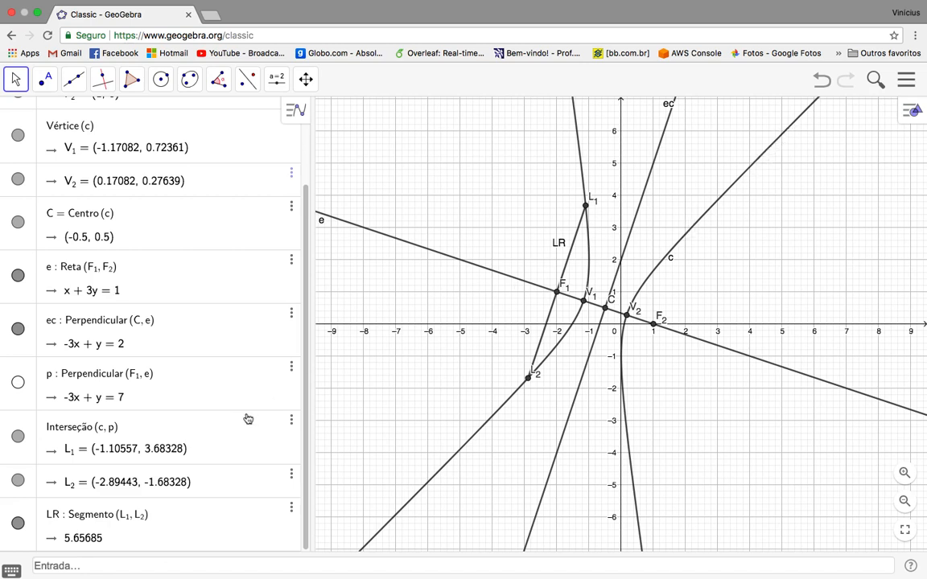
Create both asymptotes of conic c with h=Assíntota(c)
{"action": "left_click", "coordinate": [61, 565]}
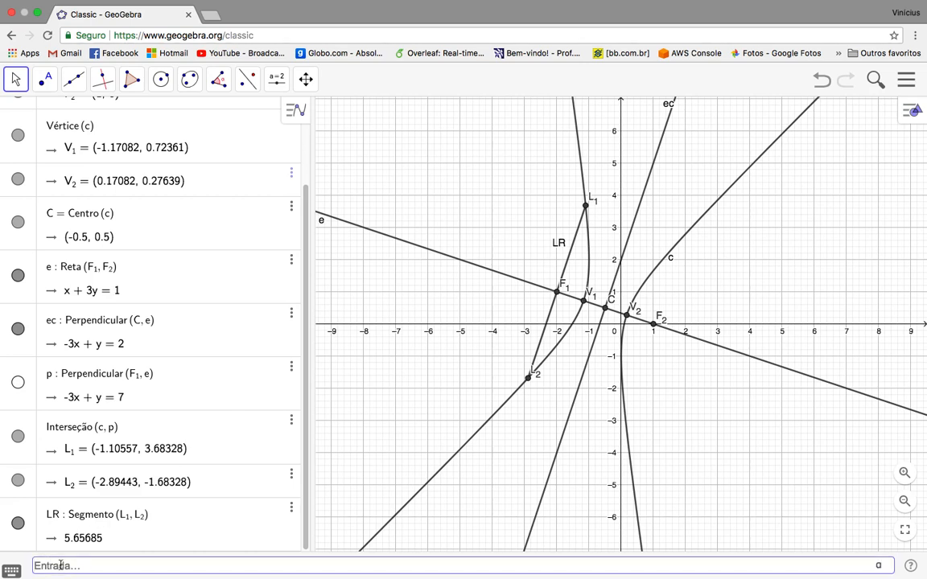
{"action": "type", "text": "h=Assís"}
{"action": "key", "text": "Return"}
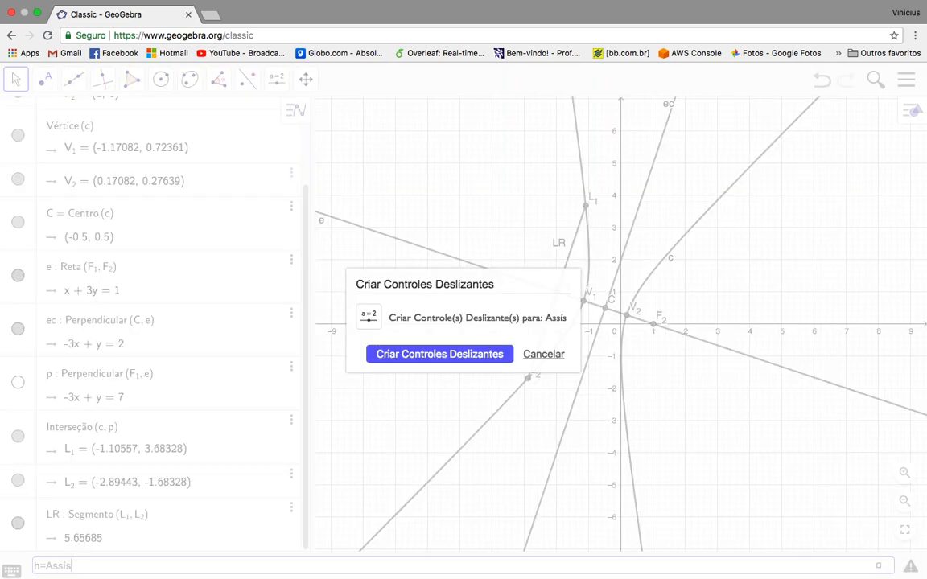
{"action": "left_click", "coordinate": [555, 355]}
{"action": "left_click", "coordinate": [564, 357]}
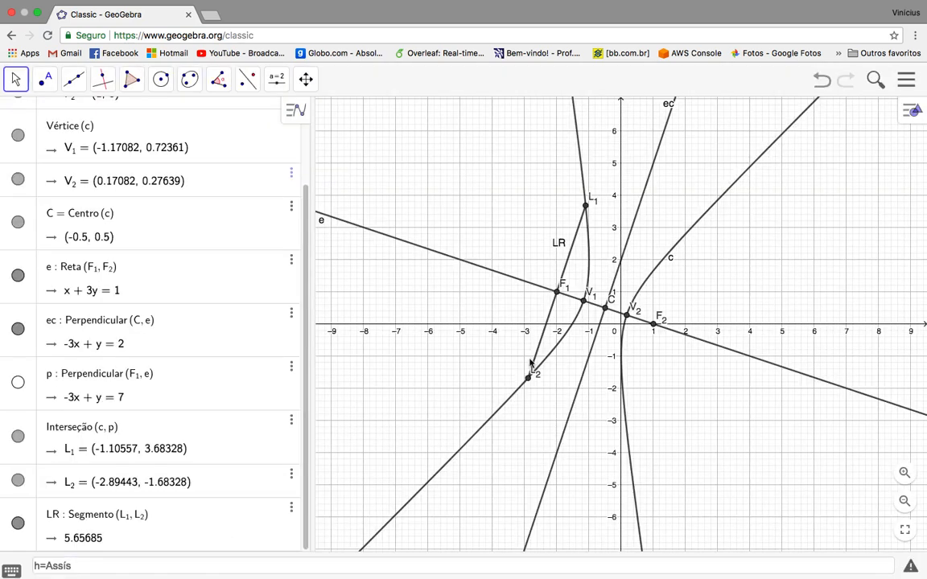
{"action": "left_click", "coordinate": [127, 563]}
{"action": "key", "text": "BackSpace"}
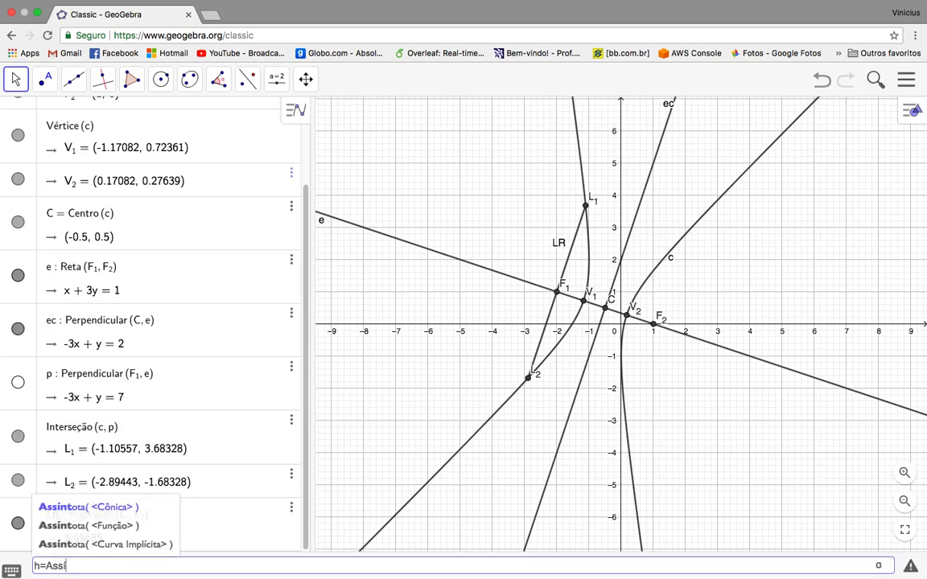
{"action": "type", "text": "n"}
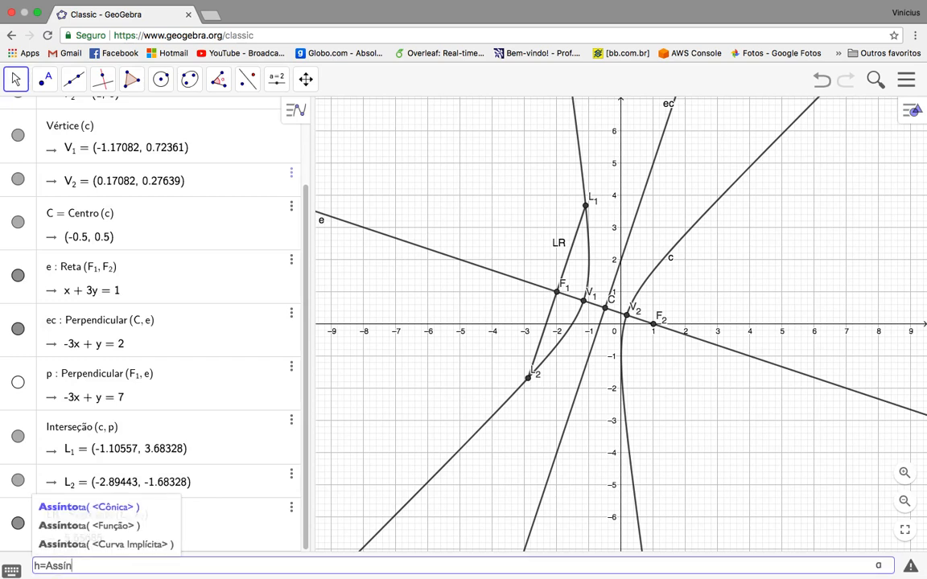
{"action": "key", "text": "Return"}
{"action": "type", "text": "c"}
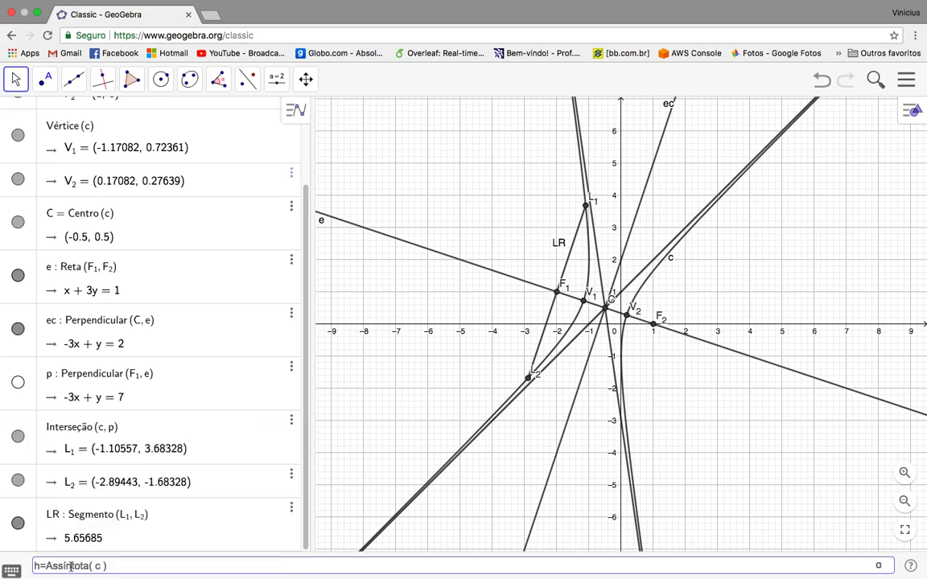
{"action": "key", "text": "Return"}
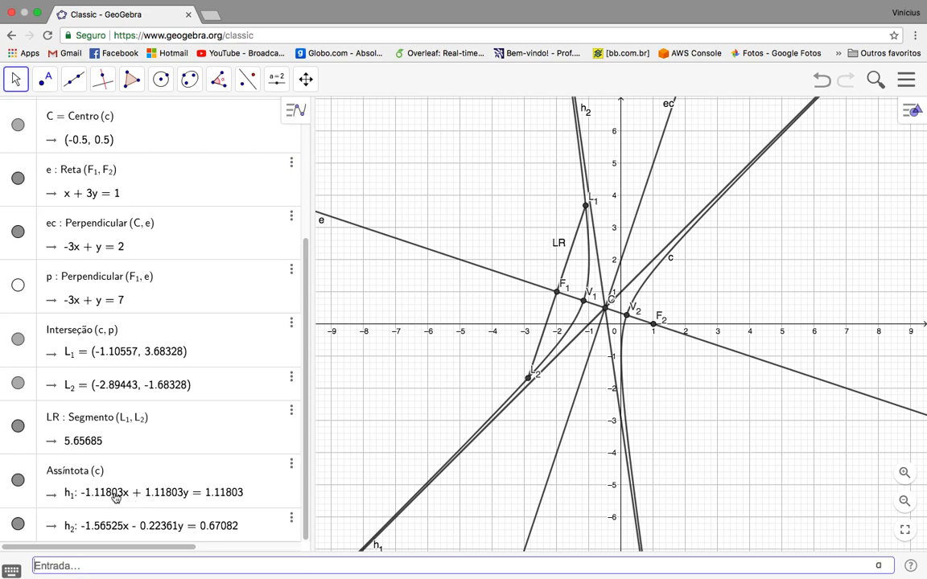
Switch the equations of asymptotes h_1 and h_2 to the form y = a x + b
{"action": "right_click", "coordinate": [253, 491]}
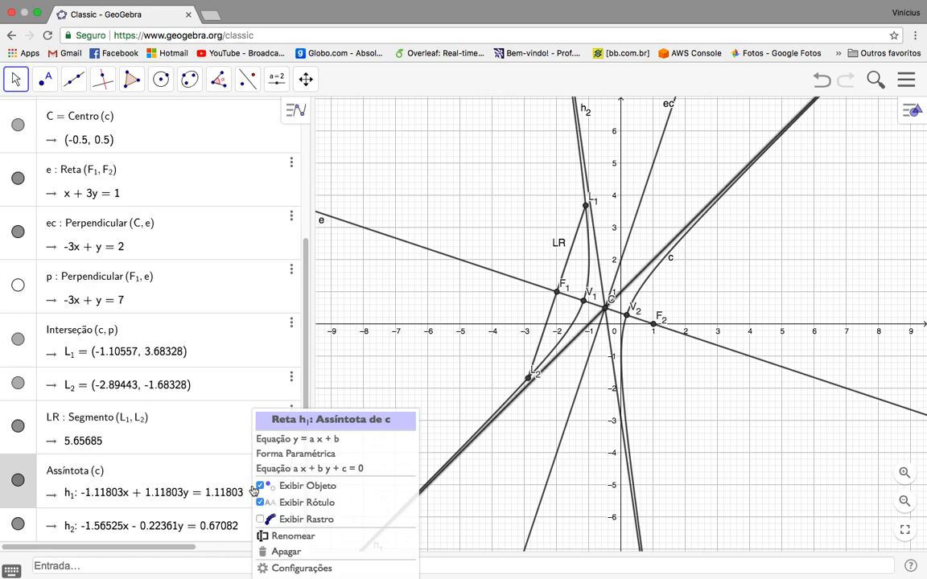
{"action": "left_click", "coordinate": [317, 447]}
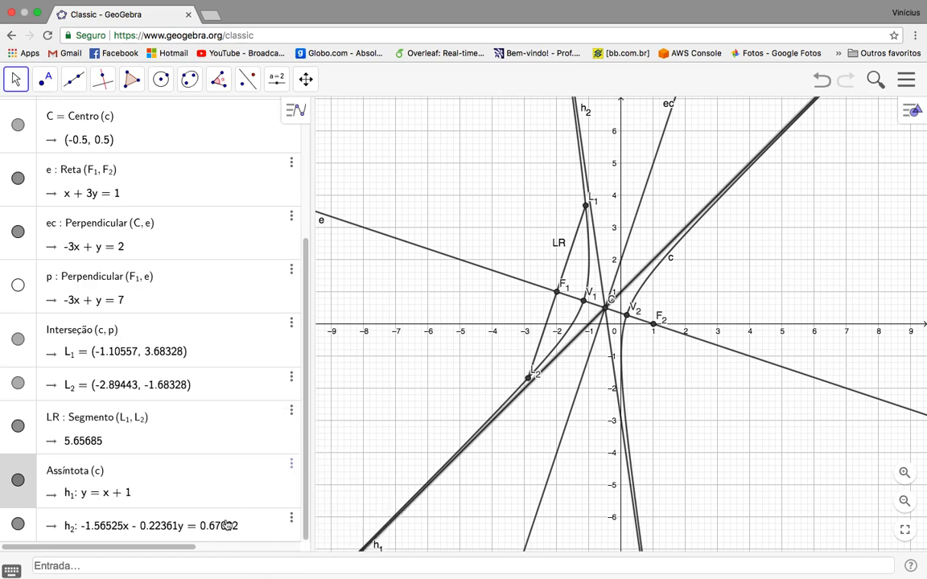
{"action": "right_click", "coordinate": [228, 525]}
{"action": "left_click", "coordinate": [303, 439]}
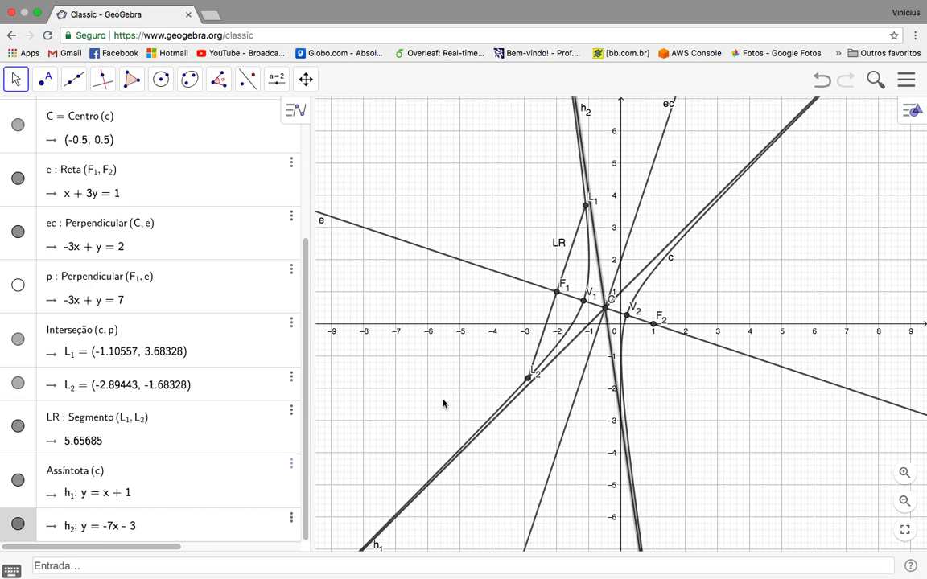
Colour both asymptotes h_1 and h_2 blue
{"action": "left_click", "coordinate": [574, 345]}
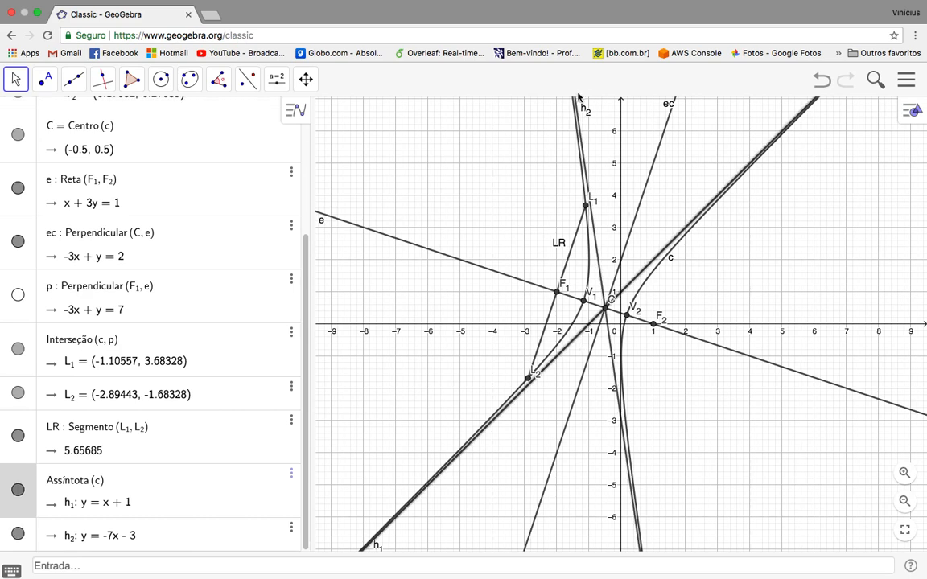
{"action": "left_click", "coordinate": [811, 107]}
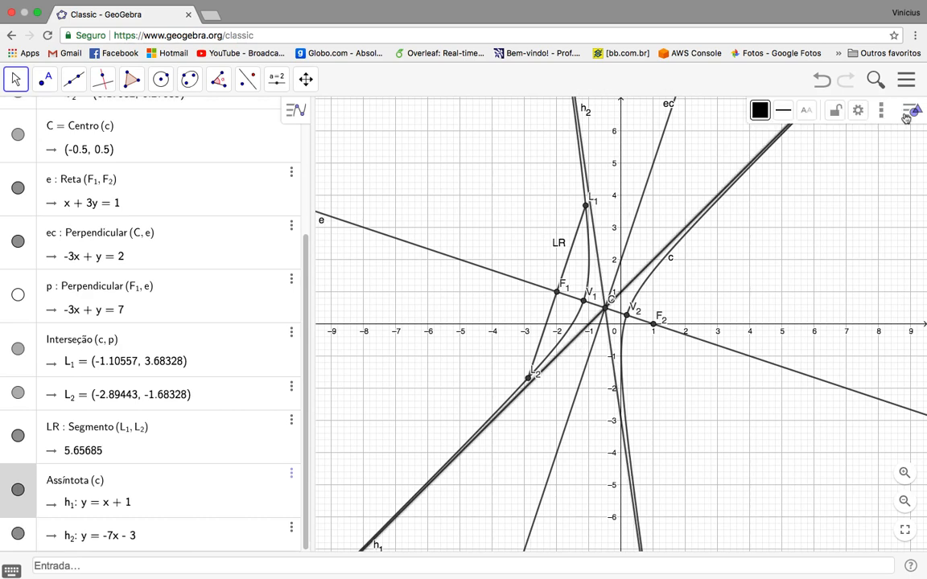
{"action": "left_click", "coordinate": [766, 118]}
{"action": "left_click", "coordinate": [789, 136]}
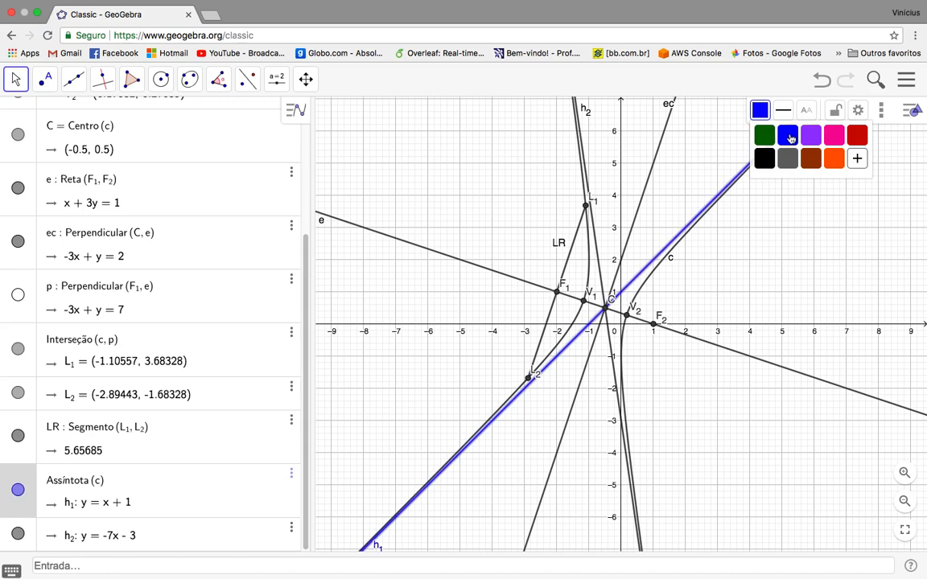
{"action": "left_click", "coordinate": [600, 265]}
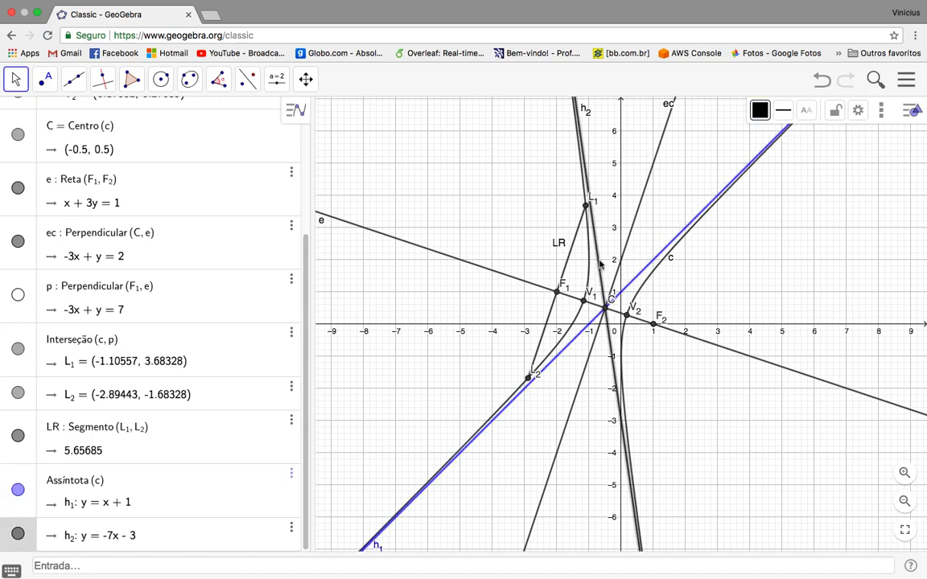
{"action": "left_click", "coordinate": [759, 110]}
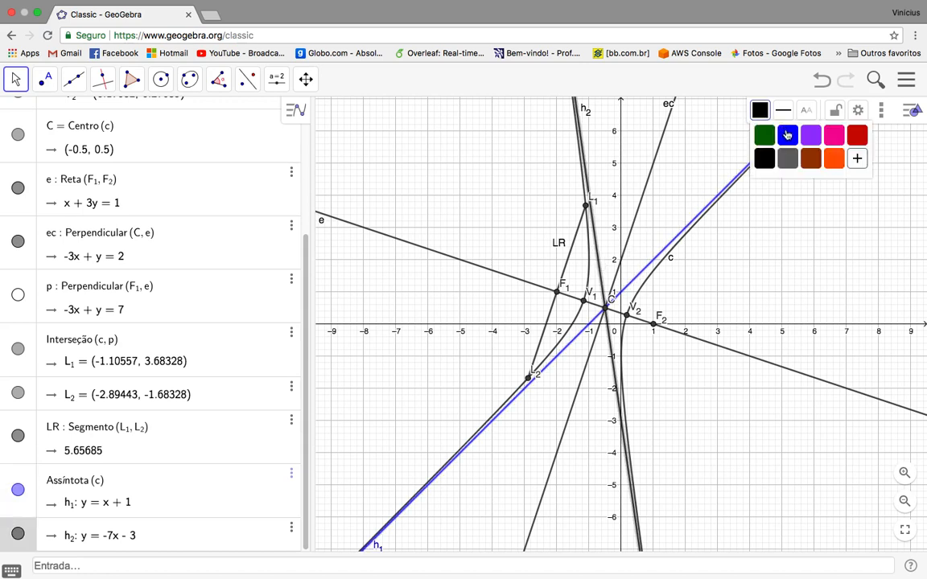
{"action": "left_click", "coordinate": [787, 136]}
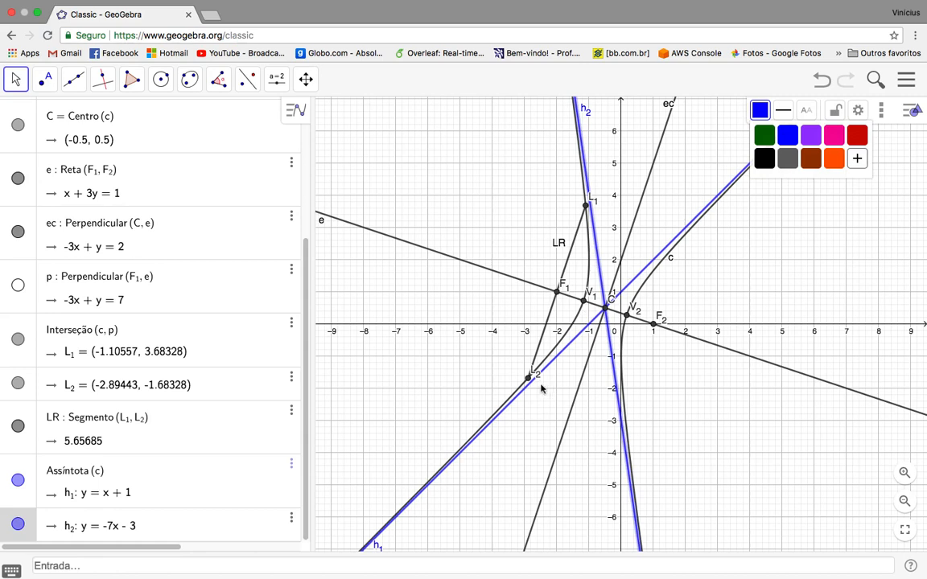
Place a point on the right branch of conic c at about (0.73, 1.31) and rename it P
{"action": "left_click", "coordinate": [46, 80]}
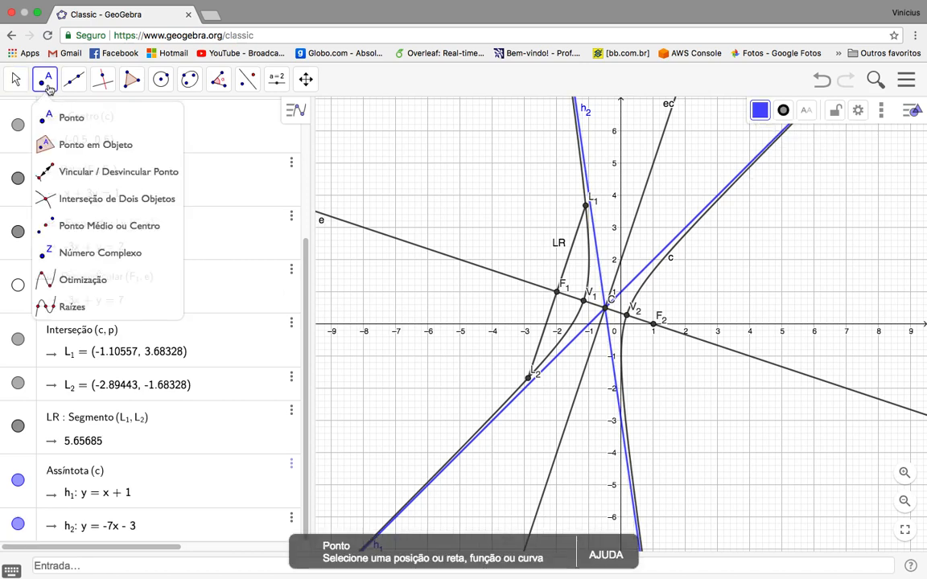
{"action": "left_click", "coordinate": [66, 119]}
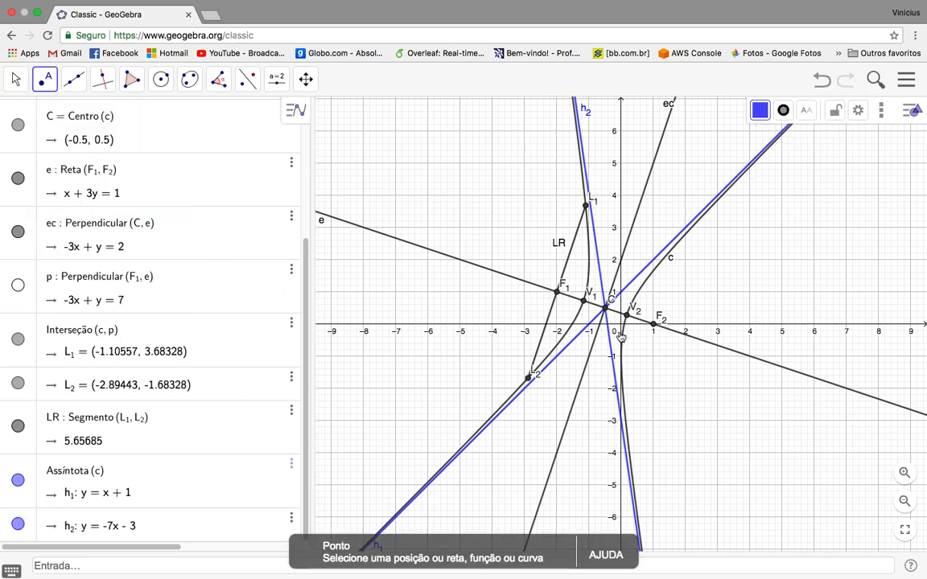
{"action": "left_click", "coordinate": [644, 282]}
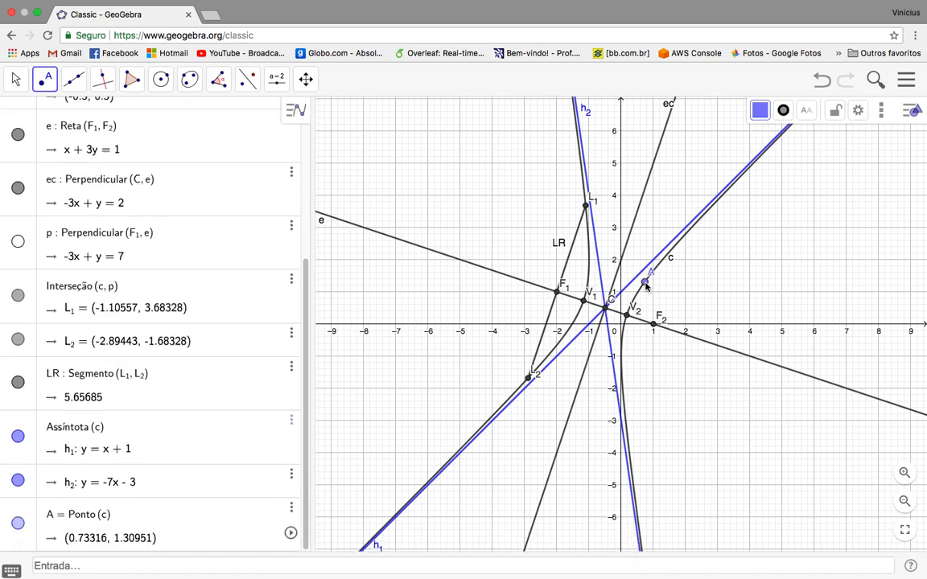
{"action": "right_click", "coordinate": [646, 285]}
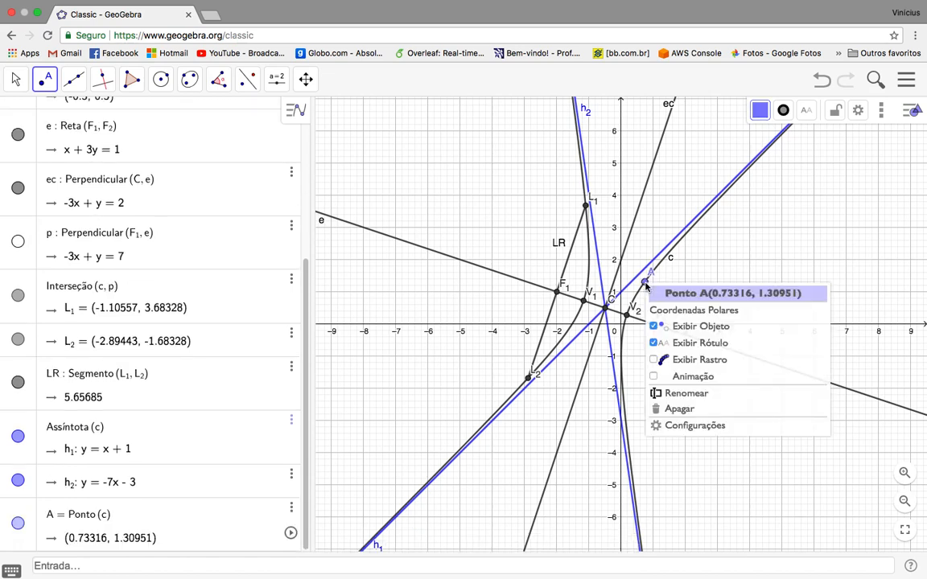
{"action": "left_click", "coordinate": [669, 394]}
{"action": "key", "text": "BackSpace"}
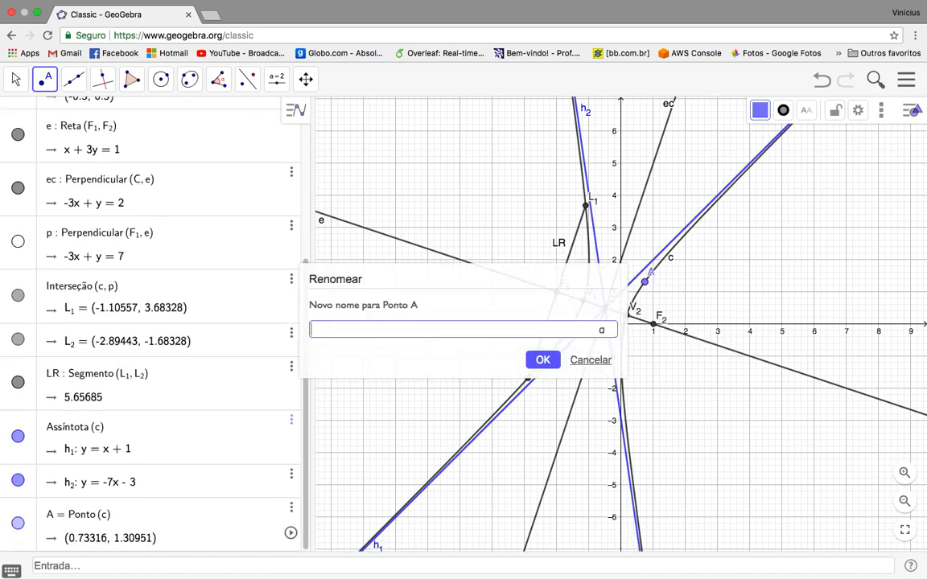
{"action": "type", "text": "P"}
{"action": "key", "text": "Return"}
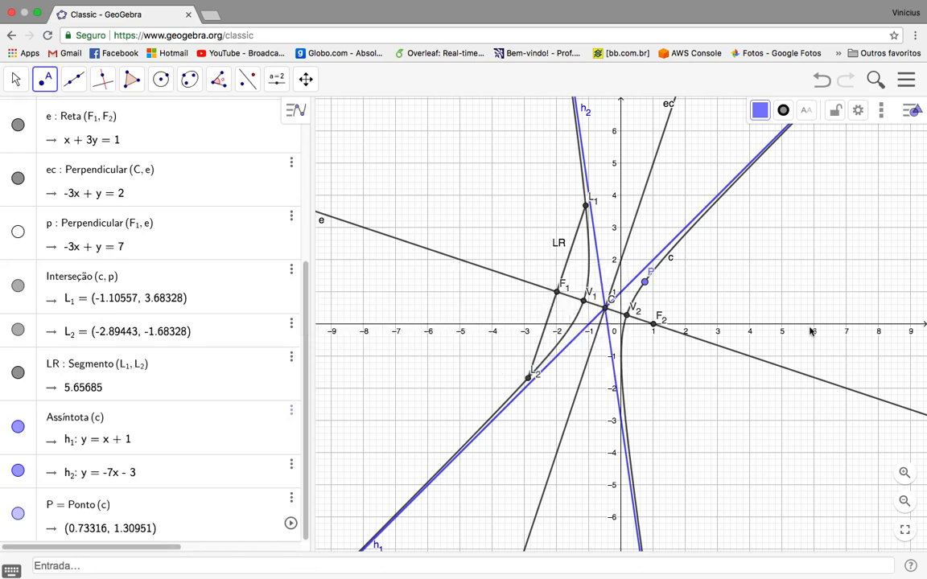
Move point P along the right branch of conic c to about (0.09, -2.52)
{"action": "left_click_drag", "start_coordinate": [646, 287], "coordinate": [684, 306]}
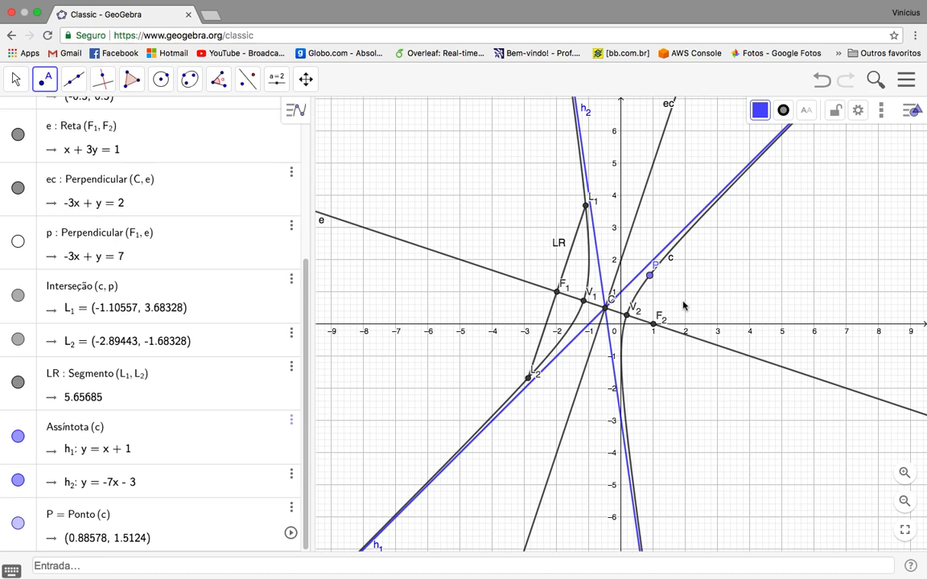
{"action": "left_click_drag", "start_coordinate": [651, 280], "coordinate": [624, 409]}
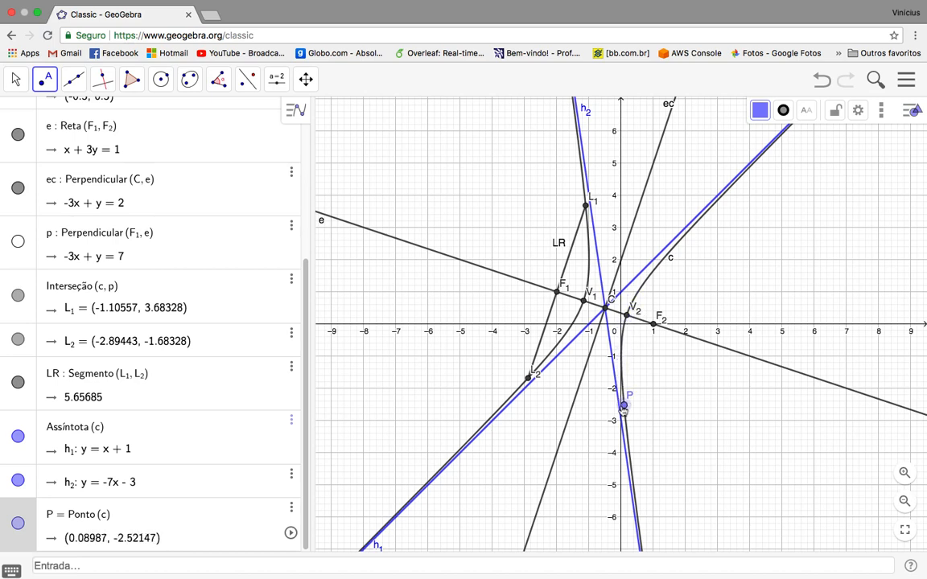
Construct the line perpendicular to the focal axis e through vertex V_1
{"action": "left_click", "coordinate": [100, 83]}
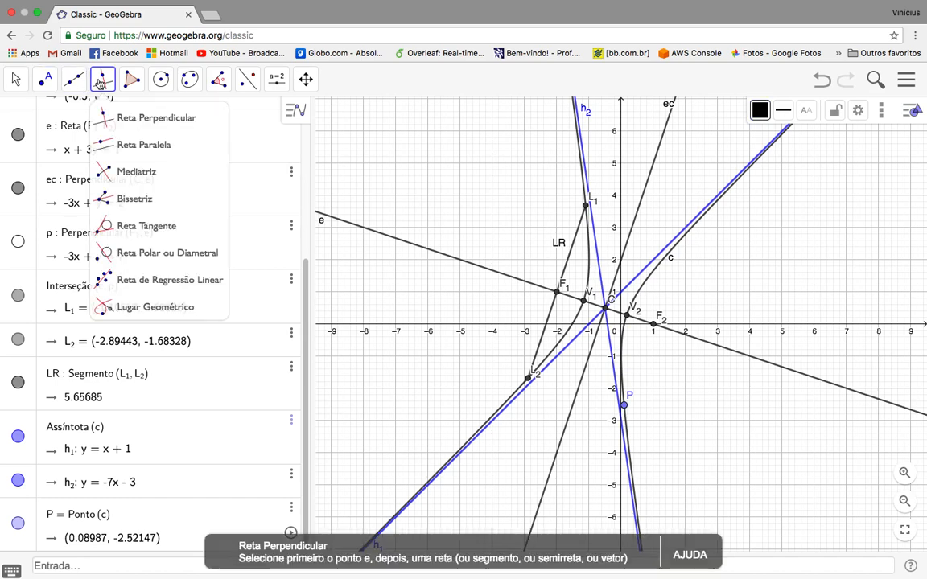
{"action": "left_click", "coordinate": [128, 116]}
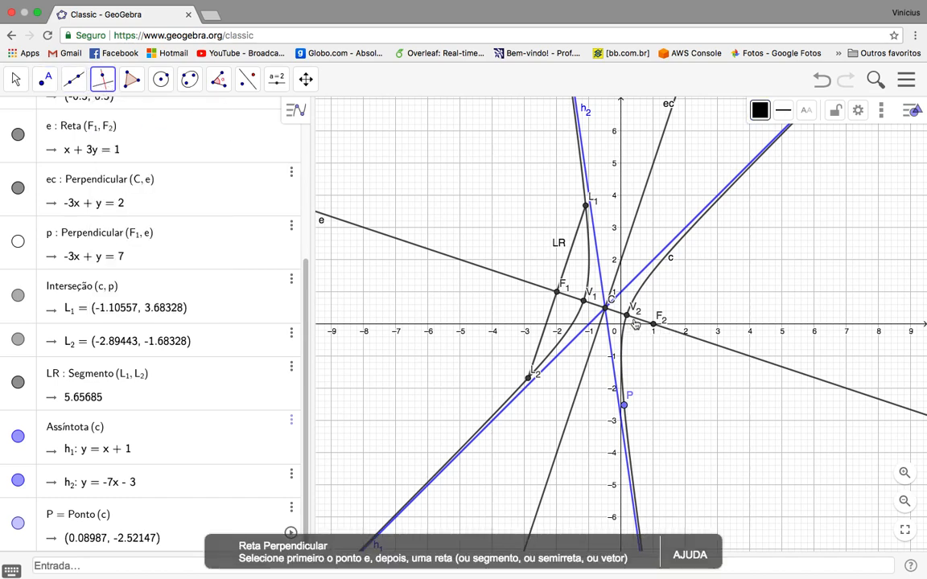
{"action": "left_click", "coordinate": [532, 288]}
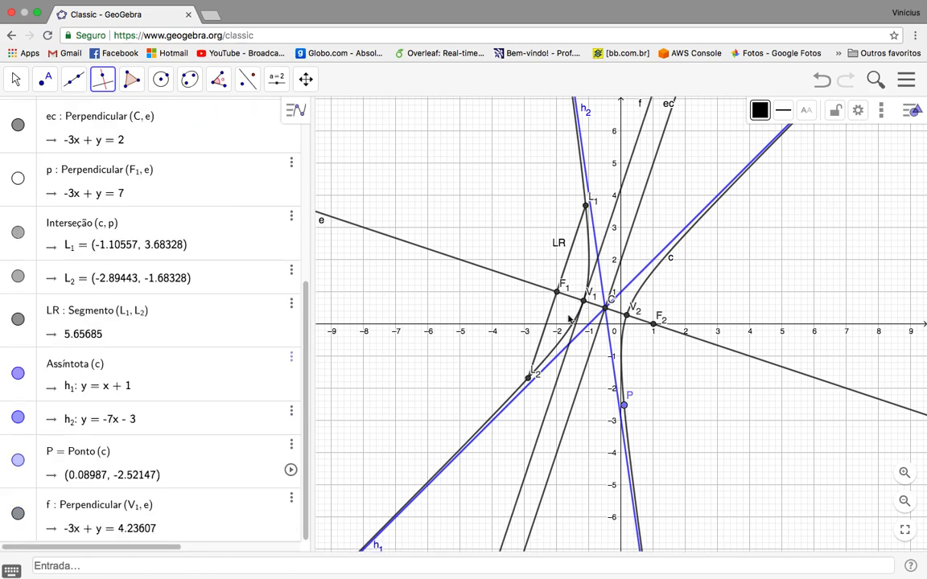
Draw a circle centred at C that passes through focus F_1
{"action": "left_click", "coordinate": [152, 74]}
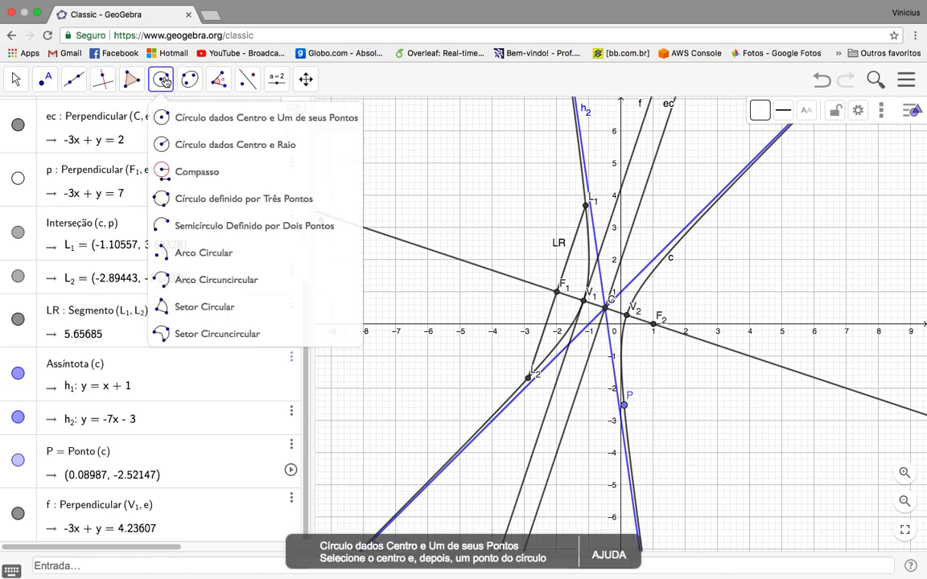
{"action": "left_click", "coordinate": [185, 122]}
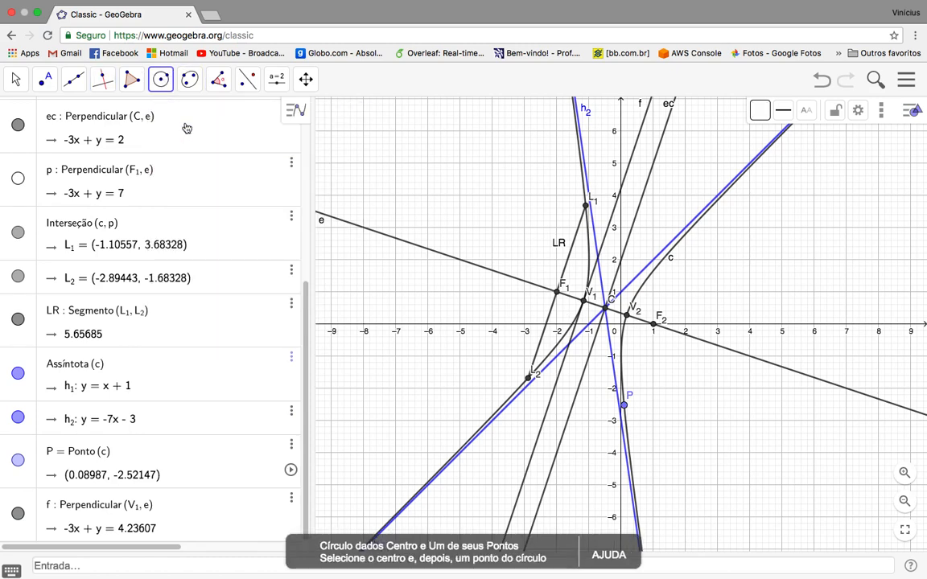
{"action": "left_click", "coordinate": [607, 312]}
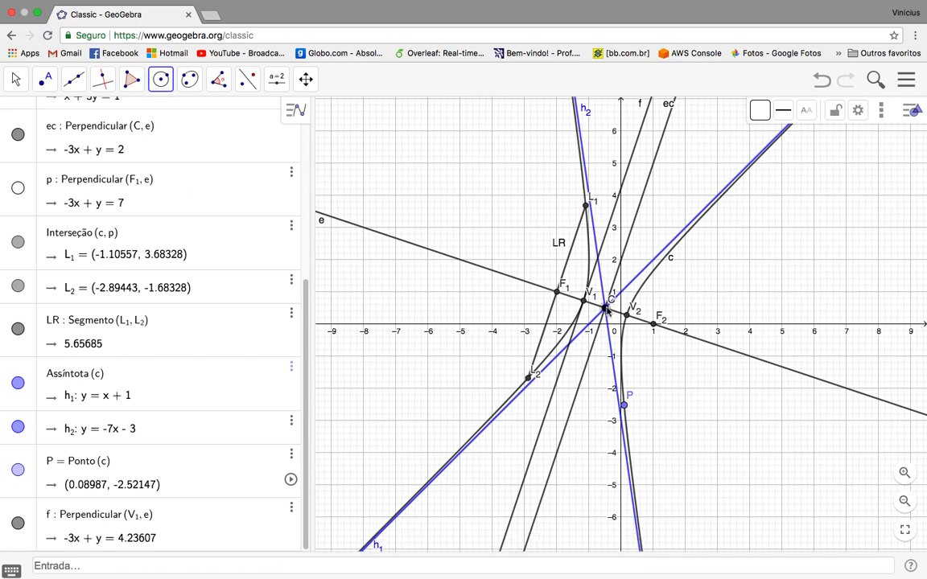
{"action": "left_click", "coordinate": [558, 294]}
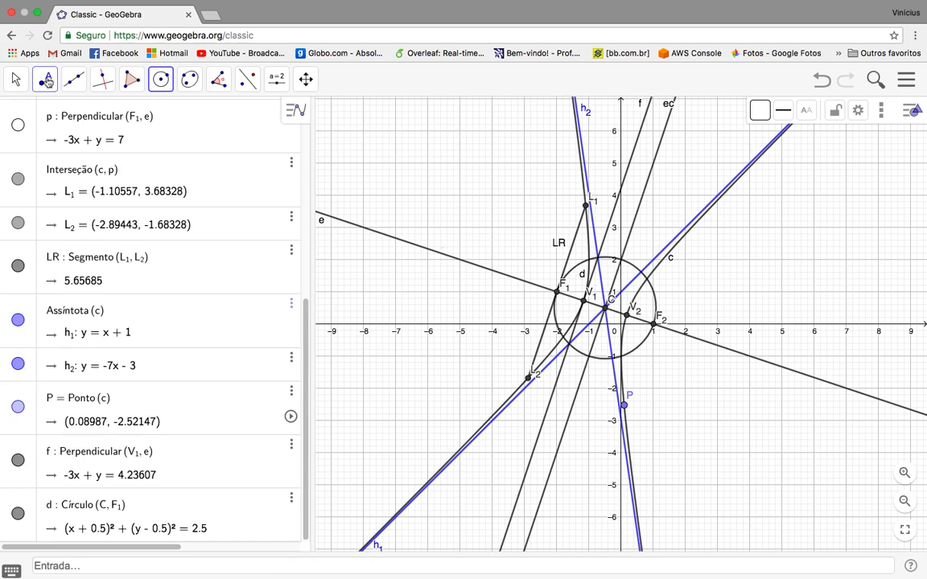
Mark the upper intersection points of the circle with asymptotes h_2 and h_1
{"action": "left_click", "coordinate": [47, 79]}
{"action": "mouse_move", "coordinate": [132, 79]}
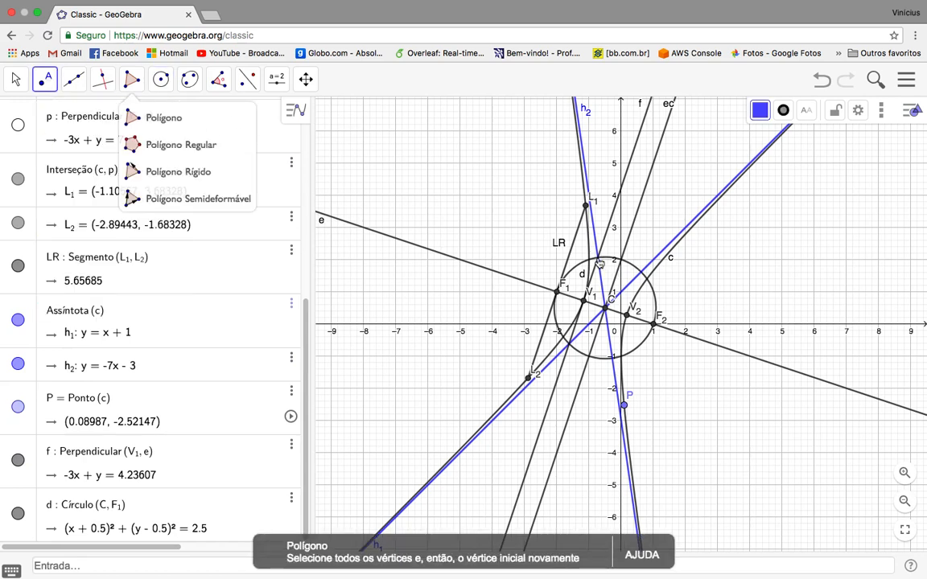
{"action": "left_click", "coordinate": [599, 259]}
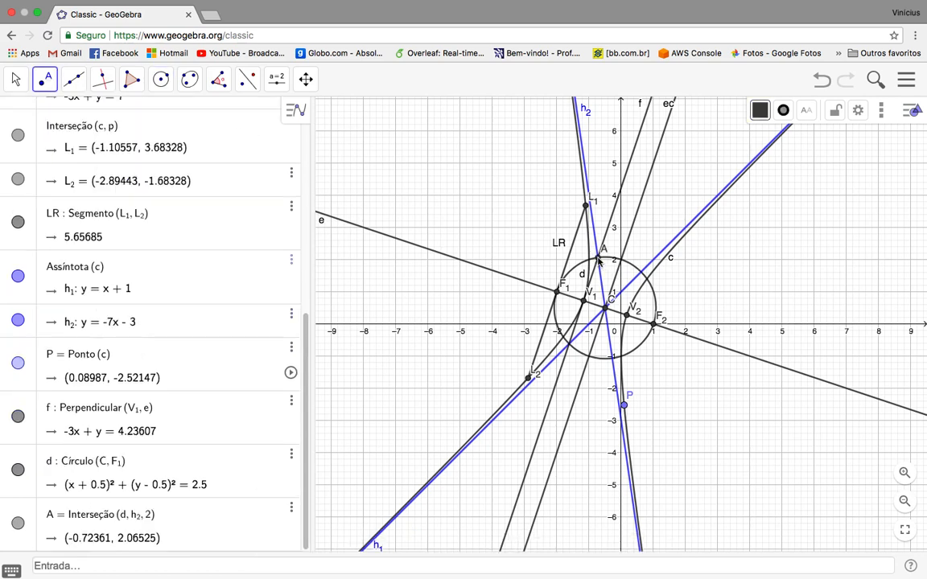
{"action": "left_click", "coordinate": [643, 275]}
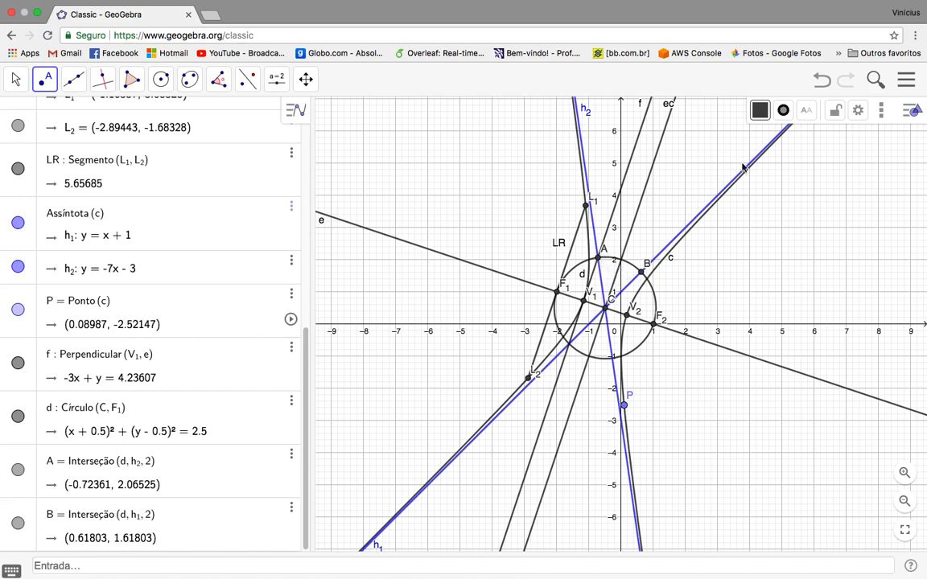
Undo the intersection points, the circle centred at C and the perpendicular through V_1
{"action": "left_click", "coordinate": [822, 80]}
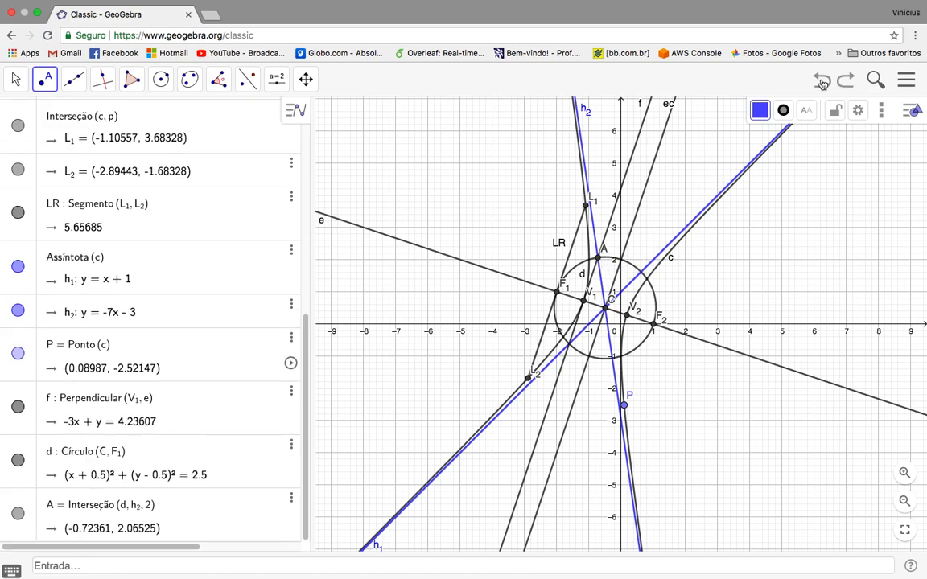
{"action": "left_click", "coordinate": [822, 81]}
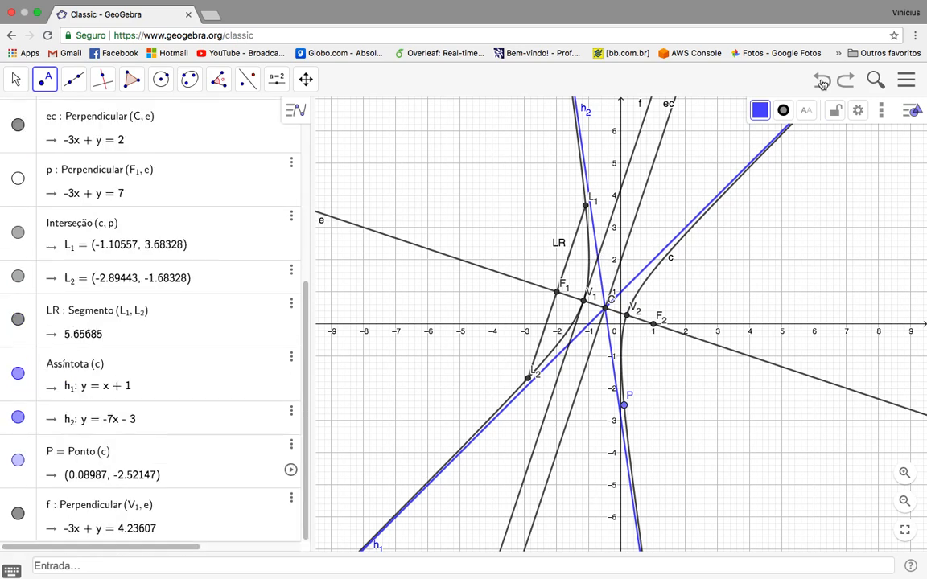
{"action": "left_click", "coordinate": [822, 84]}
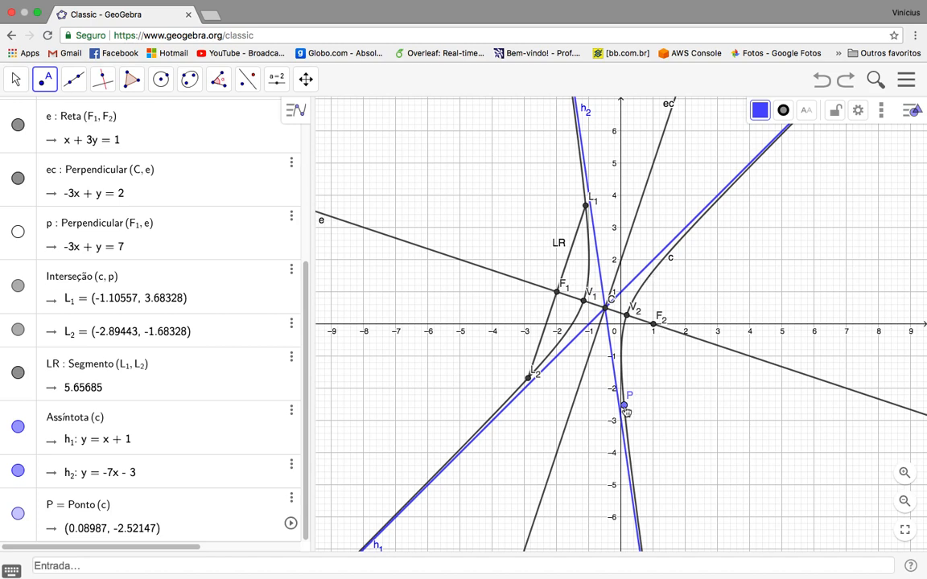
Move point P back up the right branch of conic c to about (0.68, 1.23)
{"action": "left_click", "coordinate": [44, 79]}
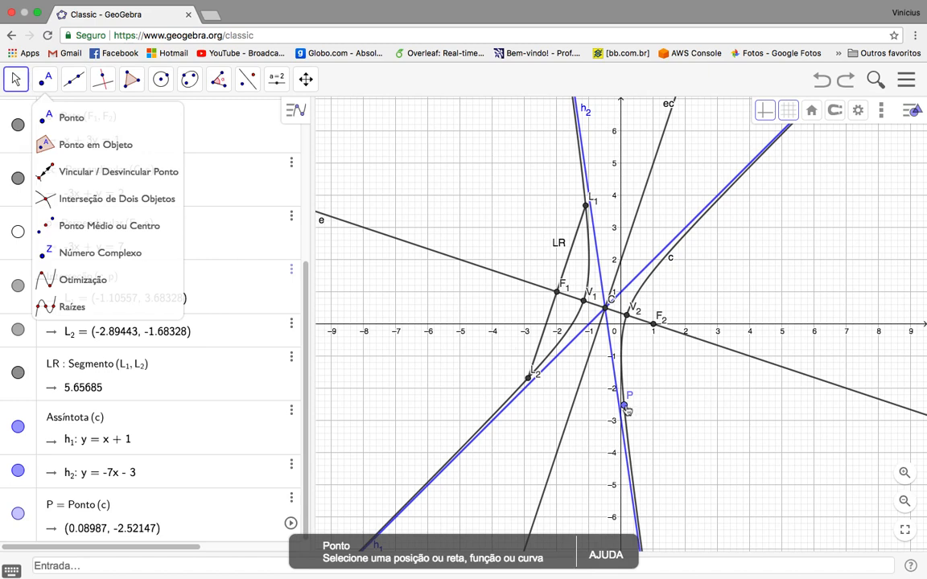
{"action": "left_click_drag", "start_coordinate": [626, 411], "coordinate": [657, 299]}
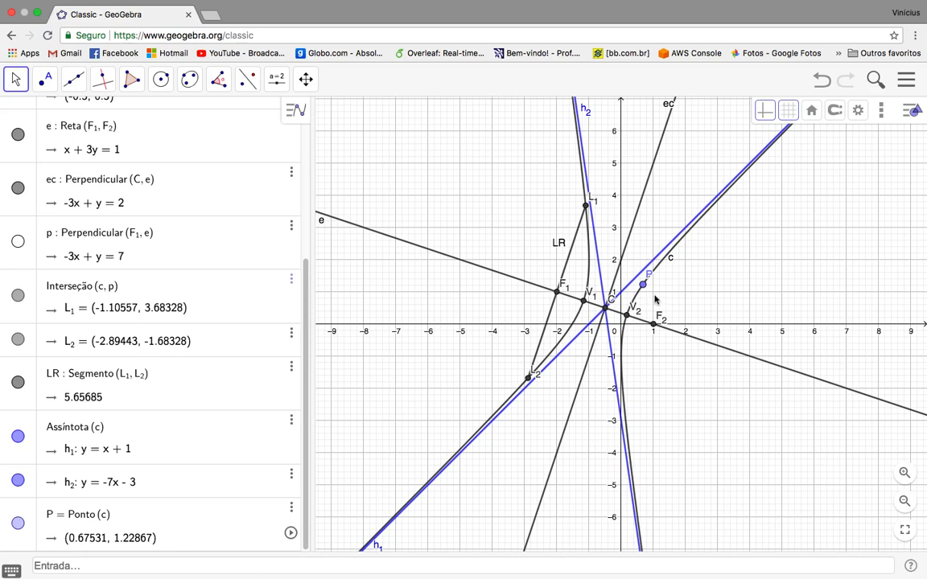
Draw the two segments joining point P to the foci F_1 and F_2
{"action": "left_click", "coordinate": [74, 81]}
{"action": "left_click", "coordinate": [78, 144]}
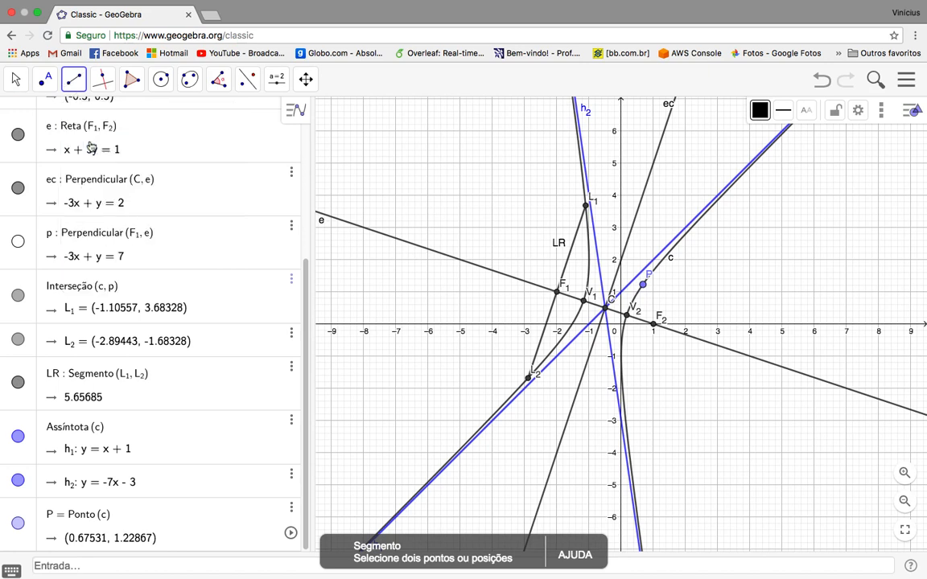
{"action": "left_click", "coordinate": [557, 293]}
{"action": "left_click", "coordinate": [643, 288]}
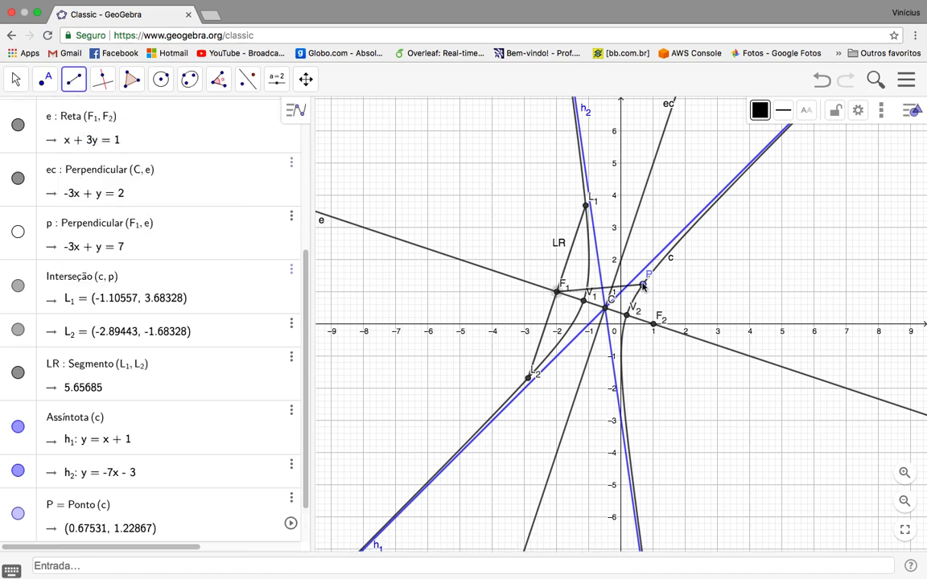
{"action": "left_click", "coordinate": [644, 286]}
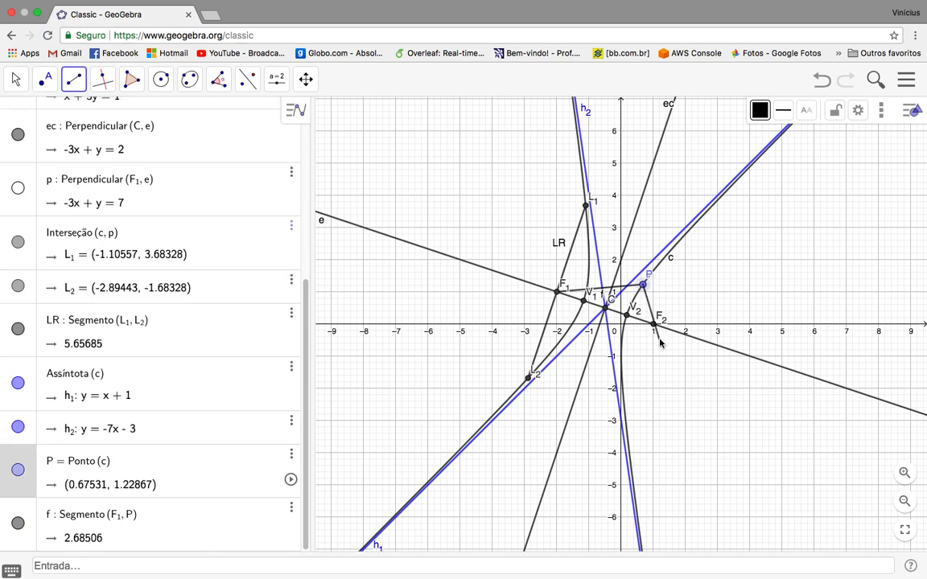
{"action": "left_click", "coordinate": [654, 324]}
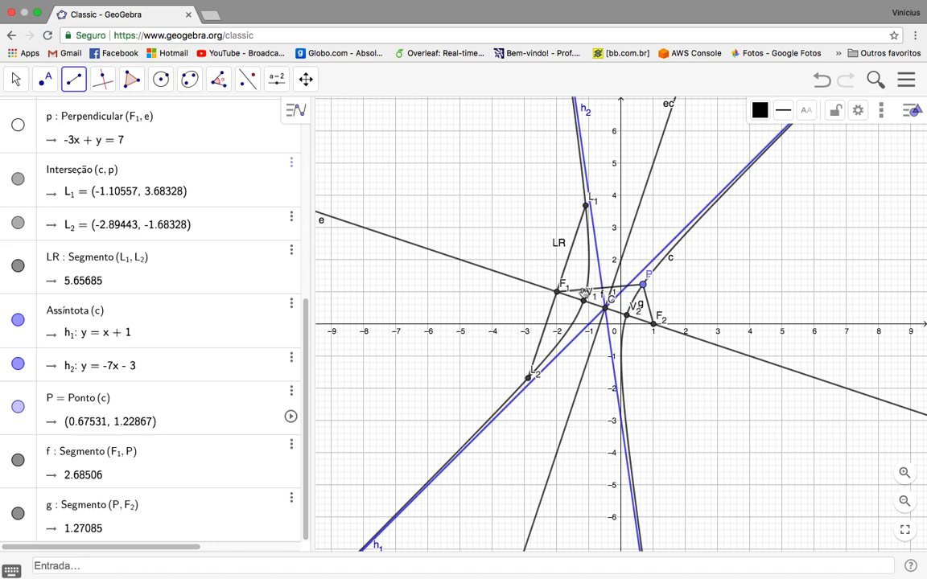
{"action": "left_click", "coordinate": [580, 290]}
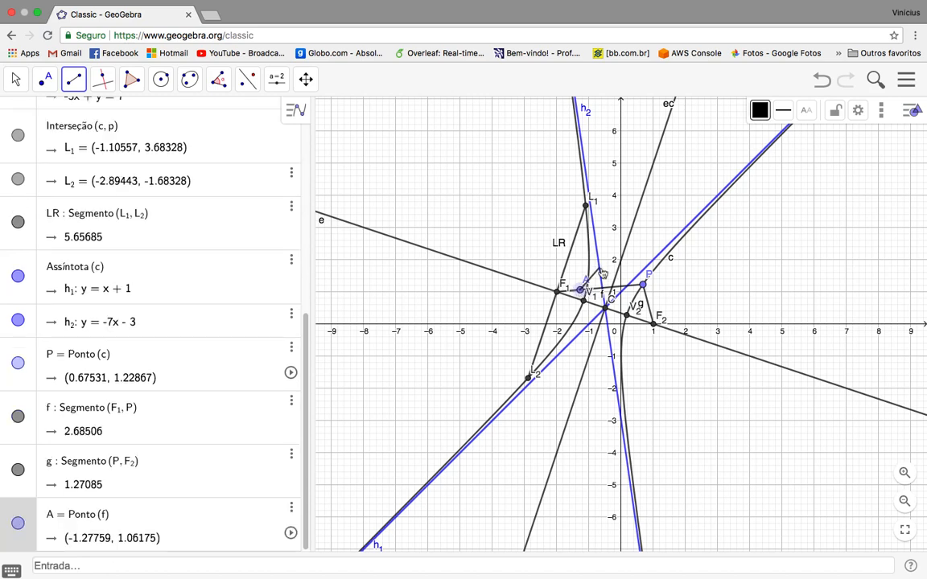
{"action": "key", "text": "Escape"}
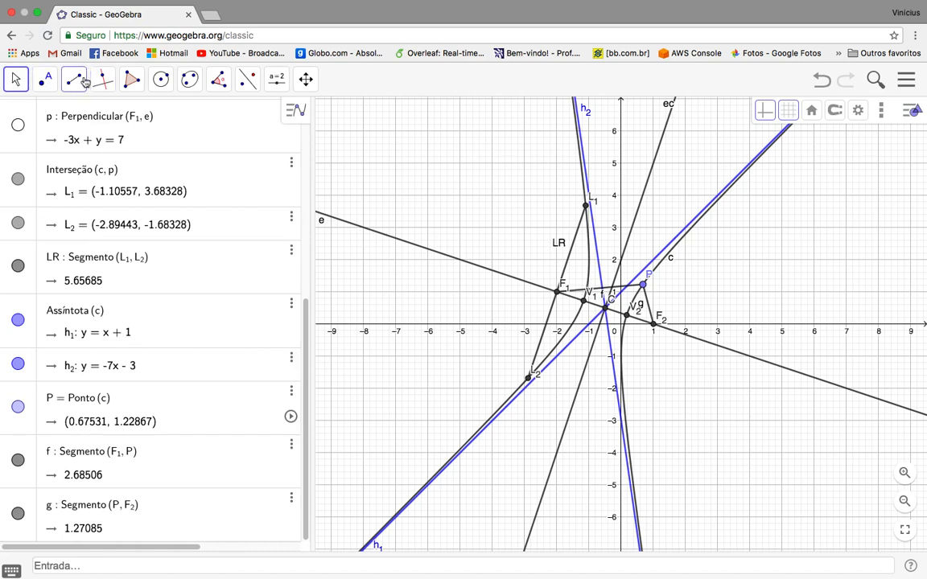
Colour the segments from P to F_2 and from F_1 to P red
{"action": "left_click", "coordinate": [16, 80]}
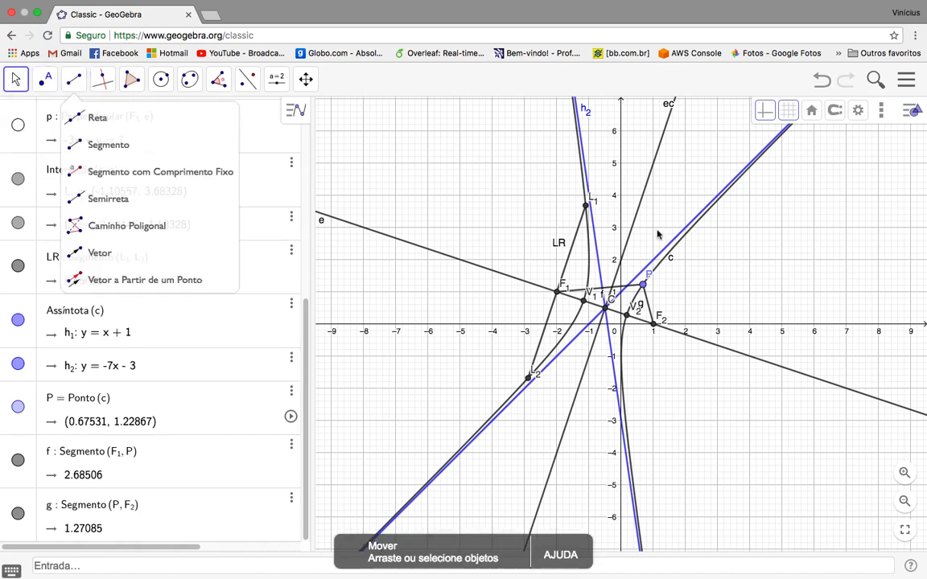
{"action": "left_click", "coordinate": [648, 301]}
{"action": "left_click", "coordinate": [761, 111]}
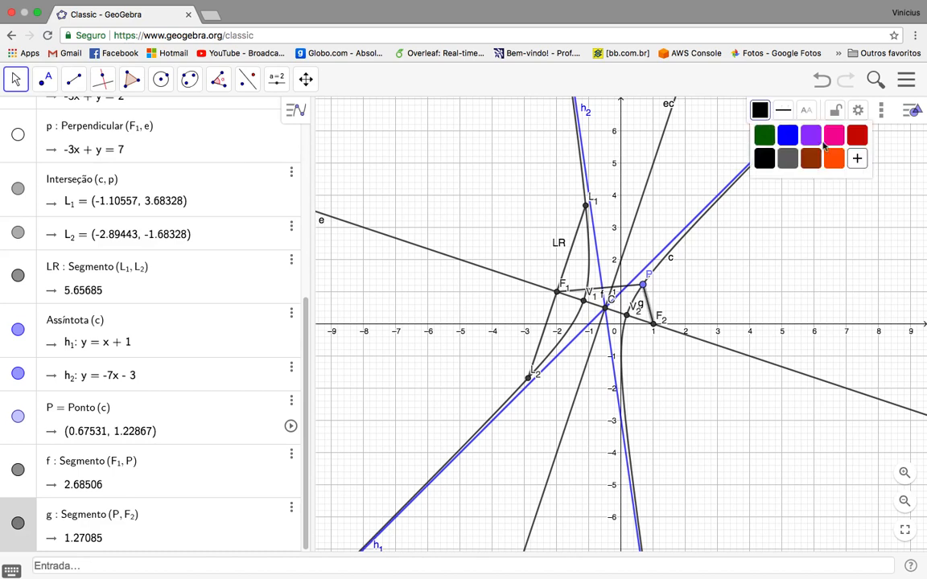
{"action": "left_click", "coordinate": [855, 139]}
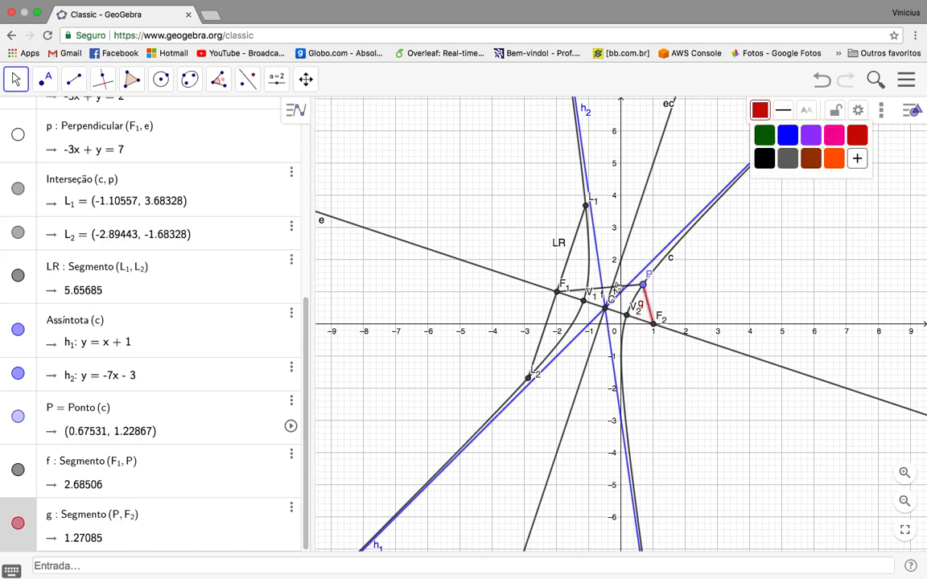
{"action": "left_click", "coordinate": [577, 291]}
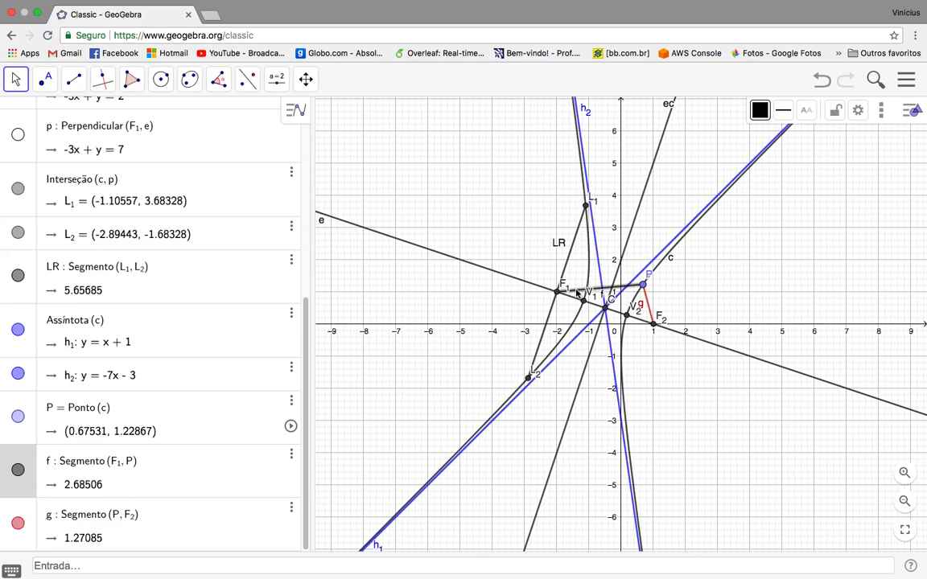
{"action": "left_click", "coordinate": [760, 110]}
{"action": "left_click", "coordinate": [865, 139]}
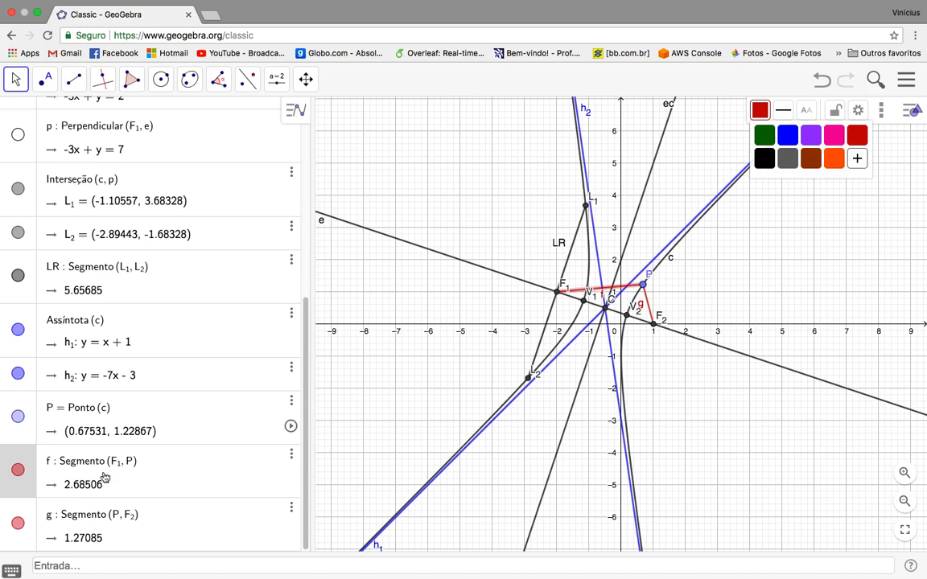
Define the difference of the two focal segment lengths with k=f-g
{"action": "left_click", "coordinate": [98, 563]}
{"action": "type", "text": "k"}
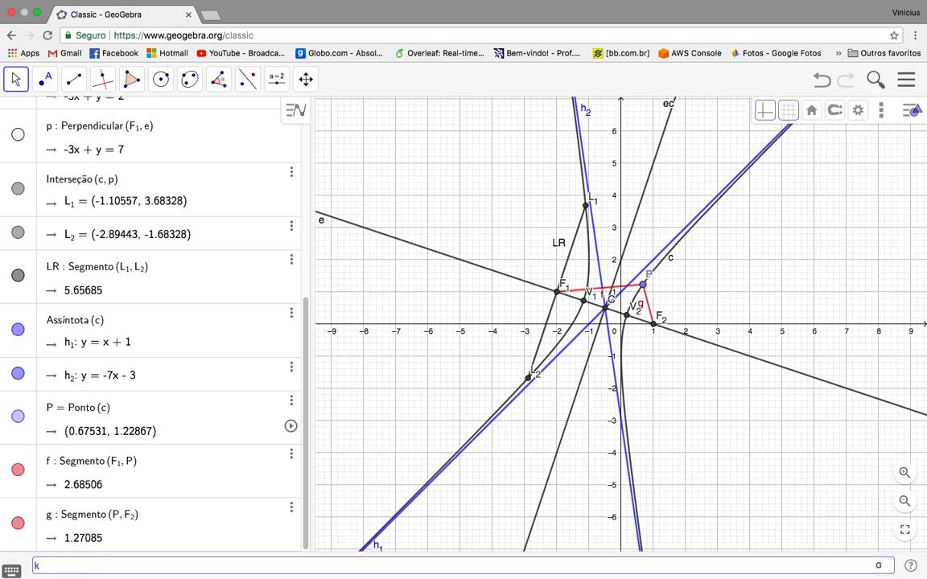
{"action": "type", "text": "=f-g"}
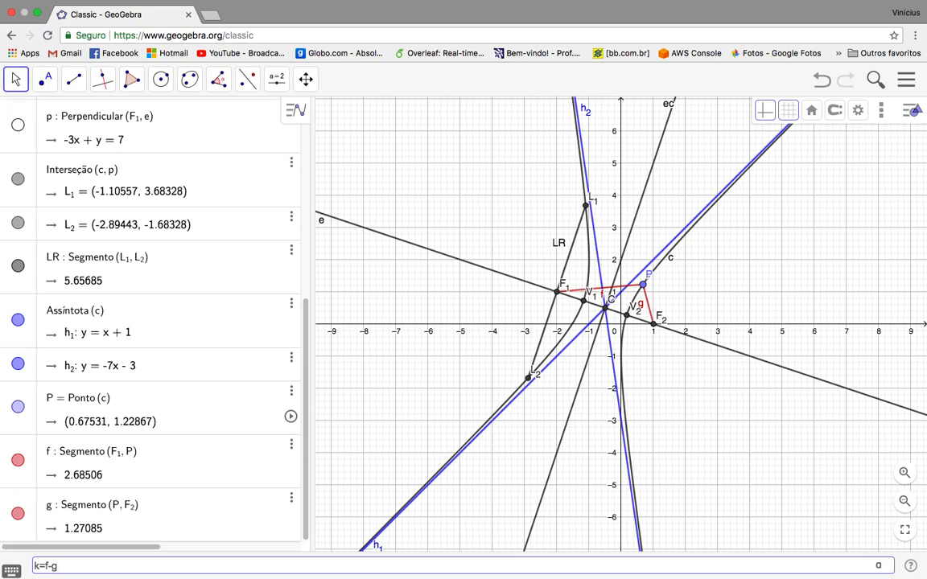
{"action": "key", "text": "Return"}
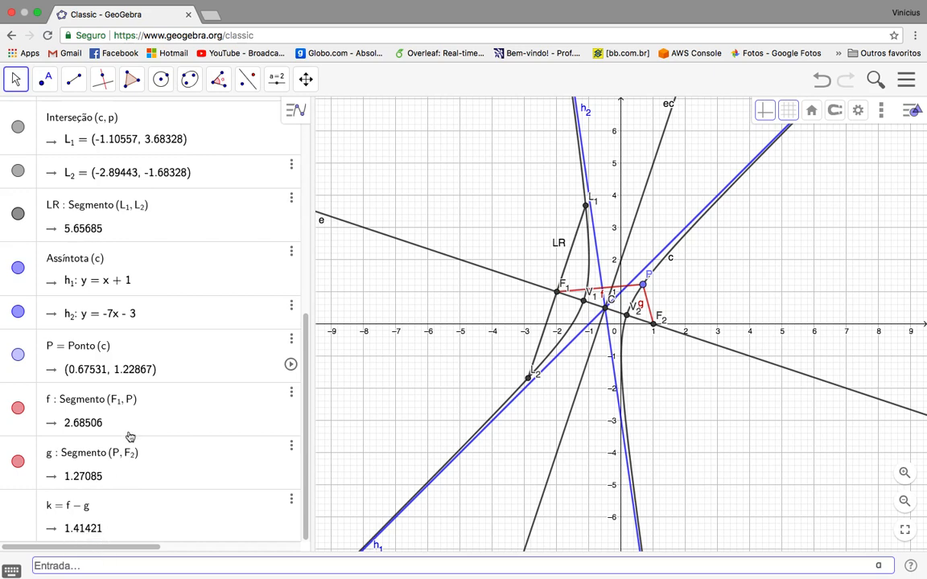
Move point P along conic c to (0, -1) and over to the left branch at about (-1.01, 2.37)
{"action": "left_click", "coordinate": [16, 78]}
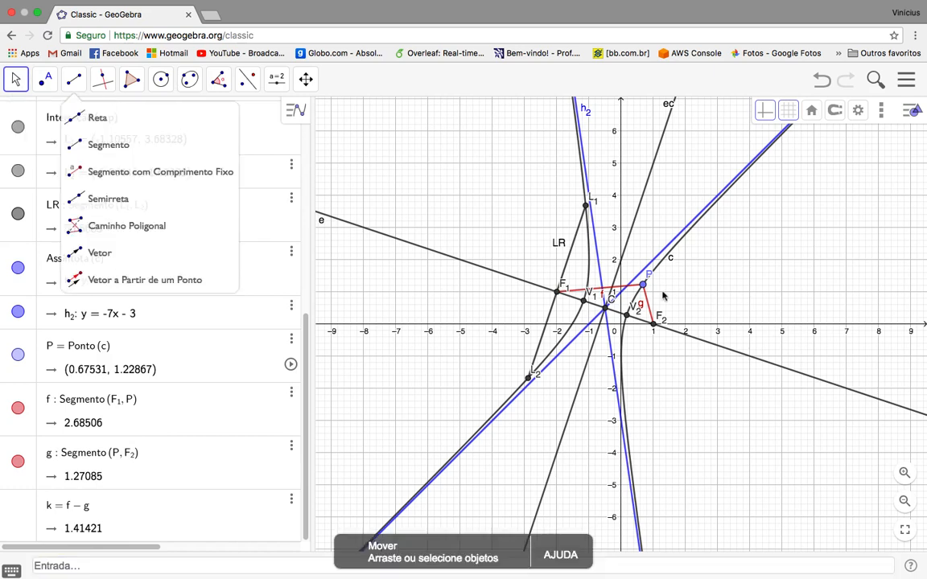
{"action": "left_click_drag", "start_coordinate": [643, 285], "coordinate": [640, 355]}
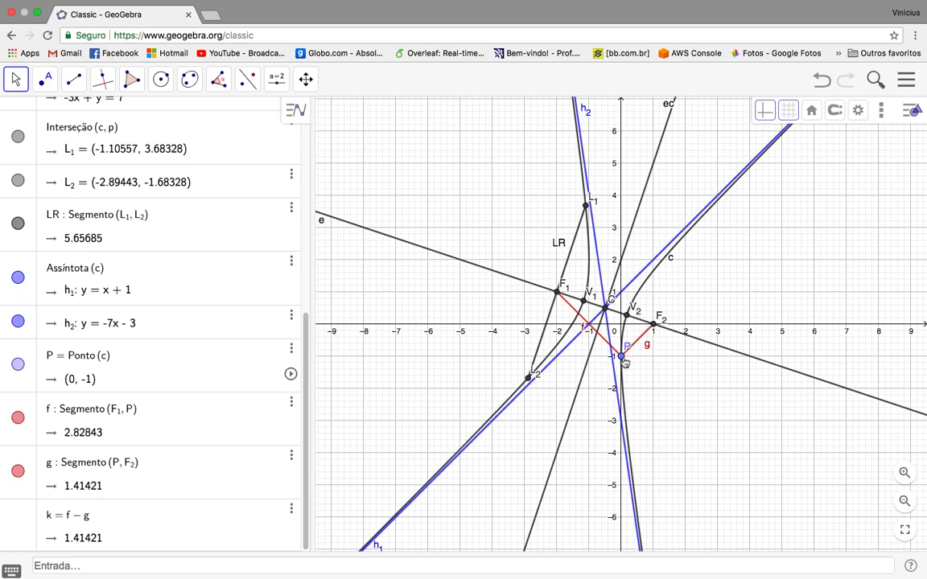
{"action": "left_click_drag", "start_coordinate": [627, 361], "coordinate": [590, 253]}
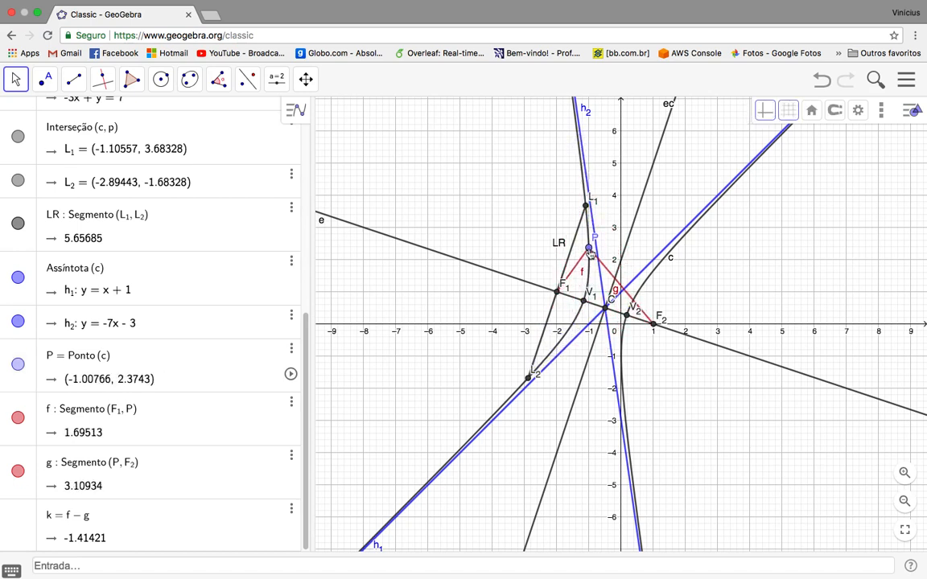
Start the animation of point P along conic c
{"action": "right_click", "coordinate": [591, 253]}
{"action": "left_click", "coordinate": [623, 345]}
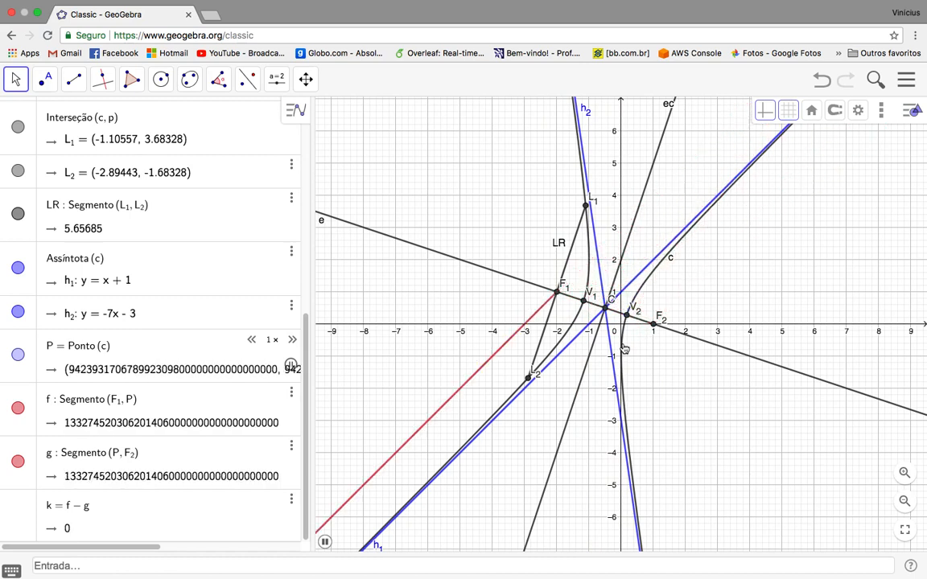
Stop the animation of point P and move P along the right branch of conic c to about (0.72, 1.28)
{"action": "left_click", "coordinate": [290, 364]}
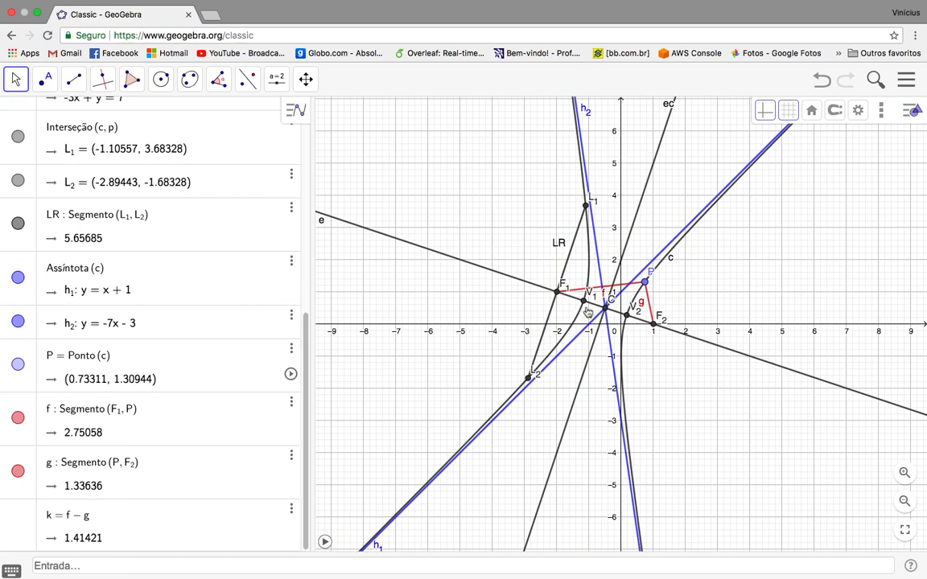
{"action": "mouse_move", "coordinate": [645, 287]}
{"action": "left_mouse_down"}
{"action": "mouse_move", "coordinate": [674, 261]}
{"action": "mouse_move", "coordinate": [620, 407]}
{"action": "mouse_move", "coordinate": [664, 308]}
{"action": "mouse_move", "coordinate": [643, 330]}
{"action": "mouse_move", "coordinate": [647, 346]}
{"action": "mouse_move", "coordinate": [672, 286]}
{"action": "mouse_move", "coordinate": [659, 300]}
{"action": "left_mouse_up"}
Begin the definition of ex with the distance between the foci, ex=Distância(F_1, F_2)
{"action": "left_click", "coordinate": [122, 563]}
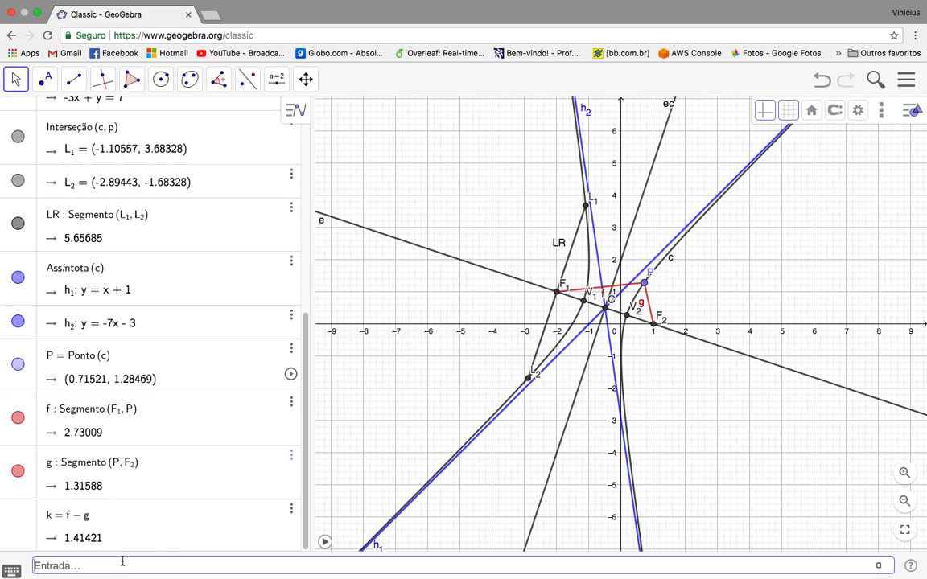
{"action": "type", "text": "ex"}
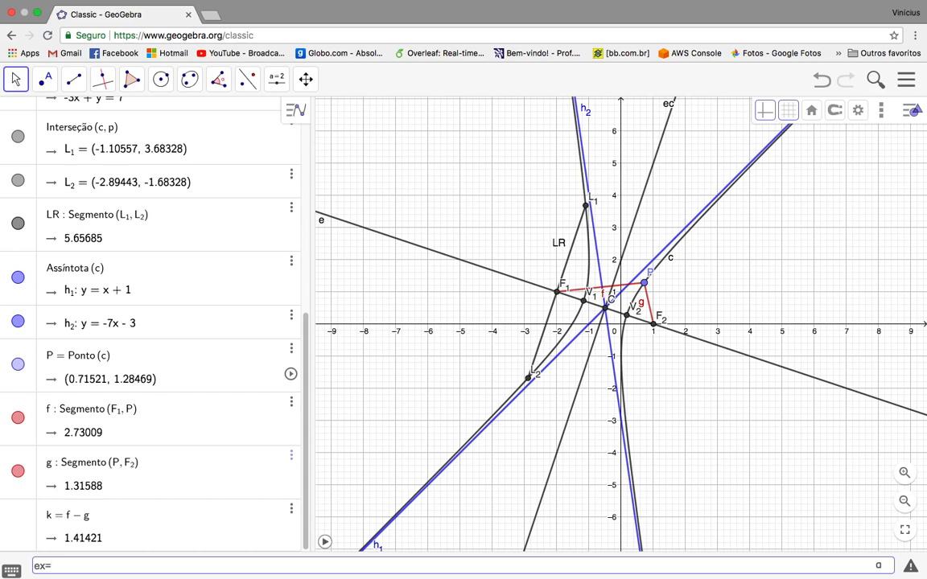
{"action": "type", "text": "=Dist"}
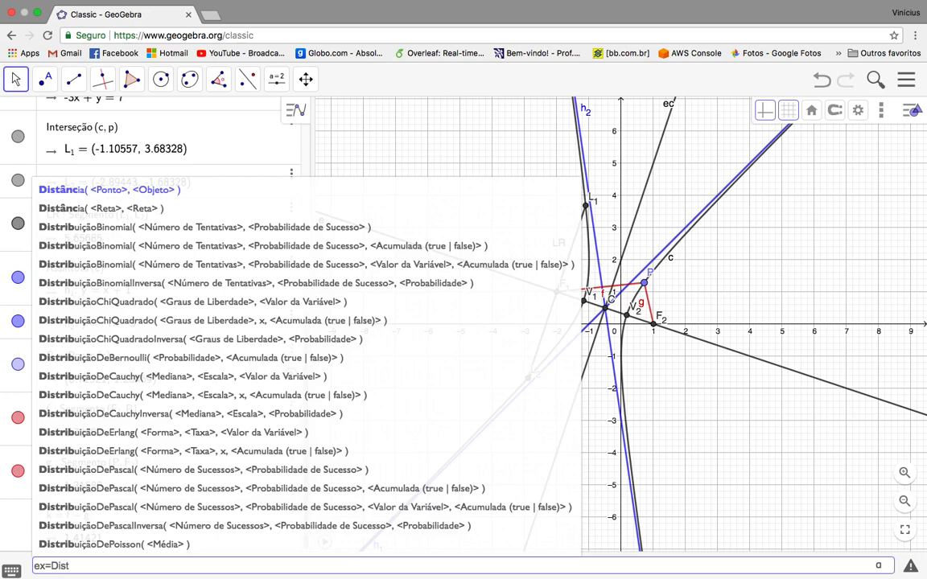
{"action": "key", "text": "Return"}
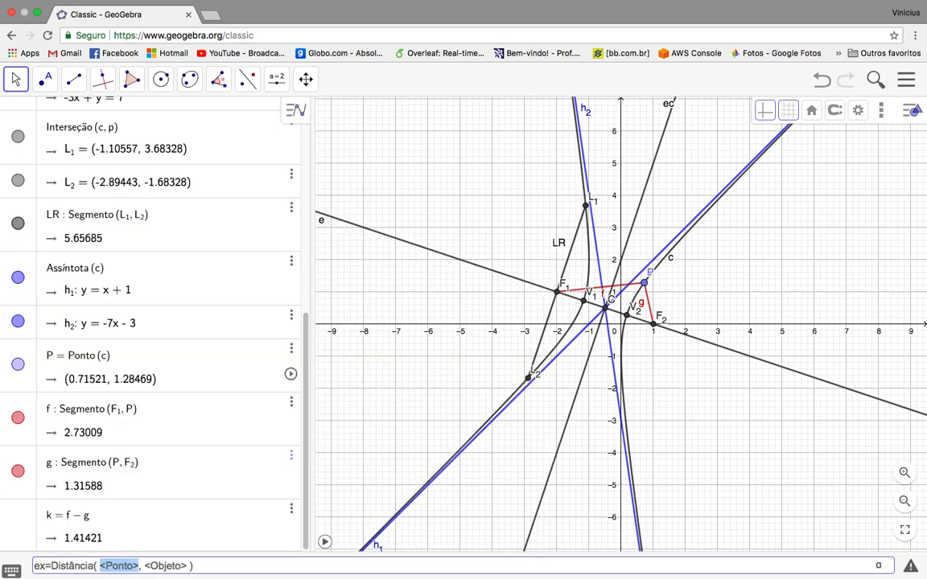
{"action": "type", "text": "F_1"}
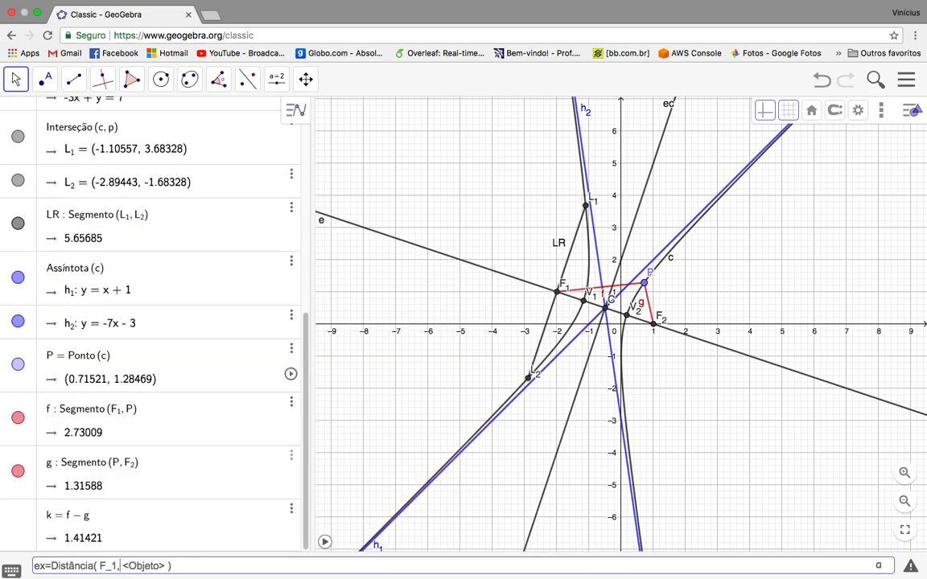
{"action": "key", "text": "Right"}
{"action": "key", "text": "Right"}
{"action": "key", "text": "Right"}
{"action": "key", "text": "BackSpace"}
{"action": "key", "text": "BackSpace"}
{"action": "key", "text": "BackSpace"}
{"action": "key", "text": "BackSpace"}
{"action": "key", "text": "BackSpace"}
{"action": "key", "text": "BackSpace"}
{"action": "key", "text": "BackSpace"}
{"action": "key", "text": "BackSpace"}
{"action": "type", "text": "F_2 )"}
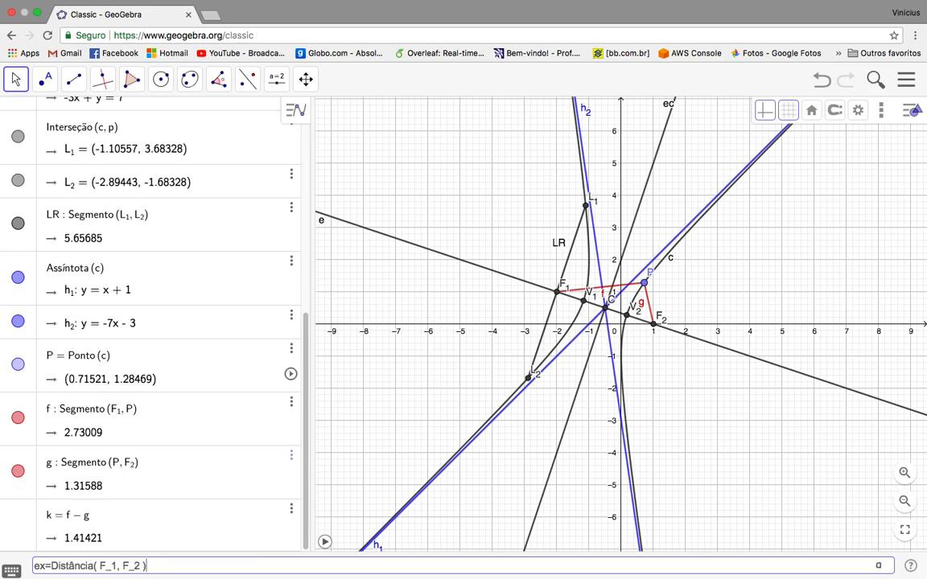
Complete the ex formula by dividing by Distância(V_1, V_2), the distance between the vertices, and create it
{"action": "type", "text": "/Dist"}
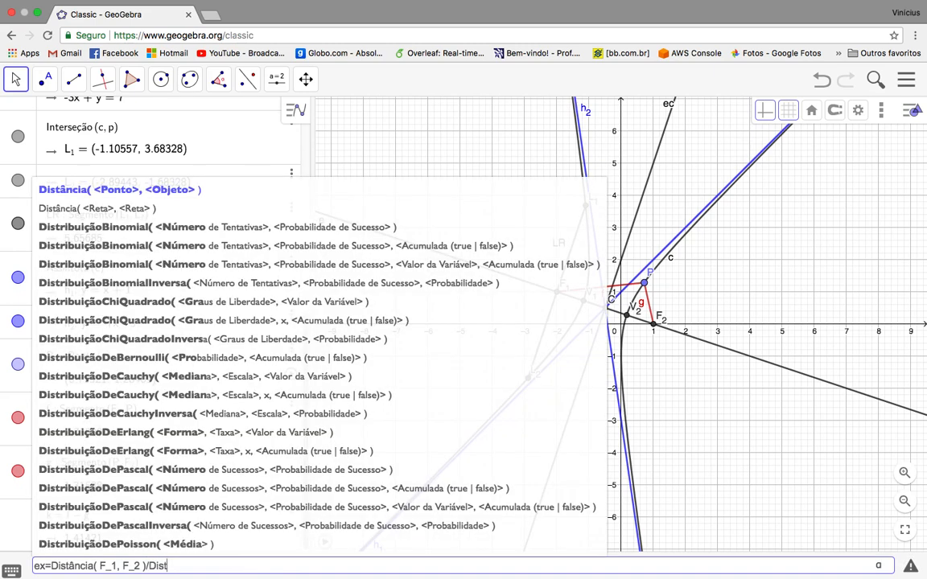
{"action": "key", "text": "Return"}
{"action": "type", "text": "V_"}
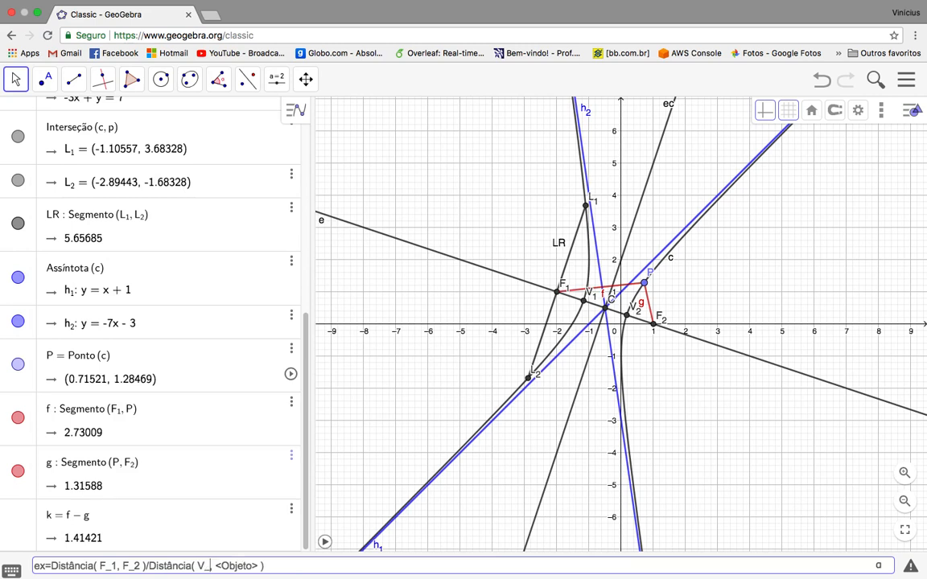
{"action": "type", "text": "1,"}
{"action": "key", "text": "BackSpace"}
{"action": "key", "text": "BackSpace"}
{"action": "key", "text": "BackSpace"}
{"action": "key", "text": "BackSpace"}
{"action": "key", "text": "BackSpace"}
{"action": "key", "text": "BackSpace"}
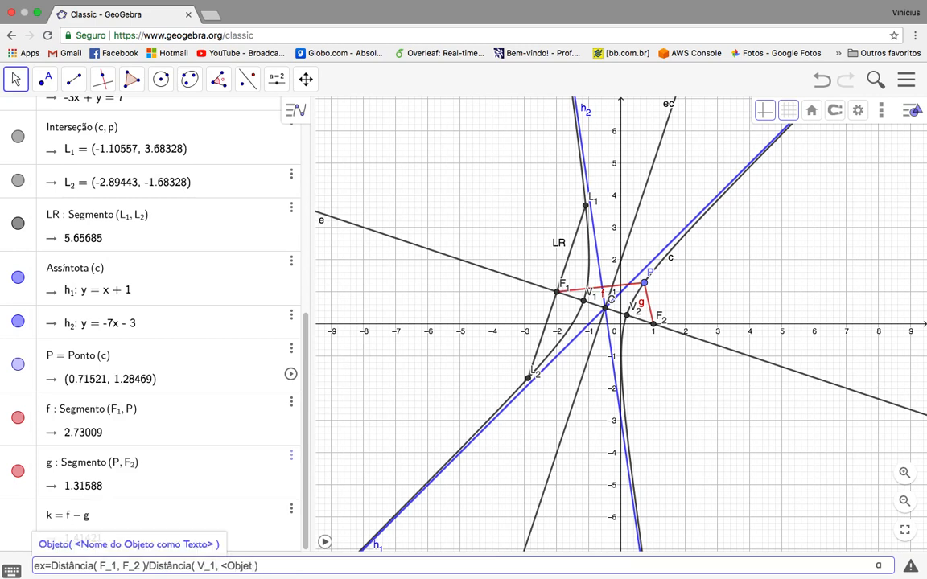
{"action": "key", "text": "BackSpace"}
{"action": "key", "text": "BackSpace"}
{"action": "key", "text": "BackSpace"}
{"action": "type", "text": "V_2"}
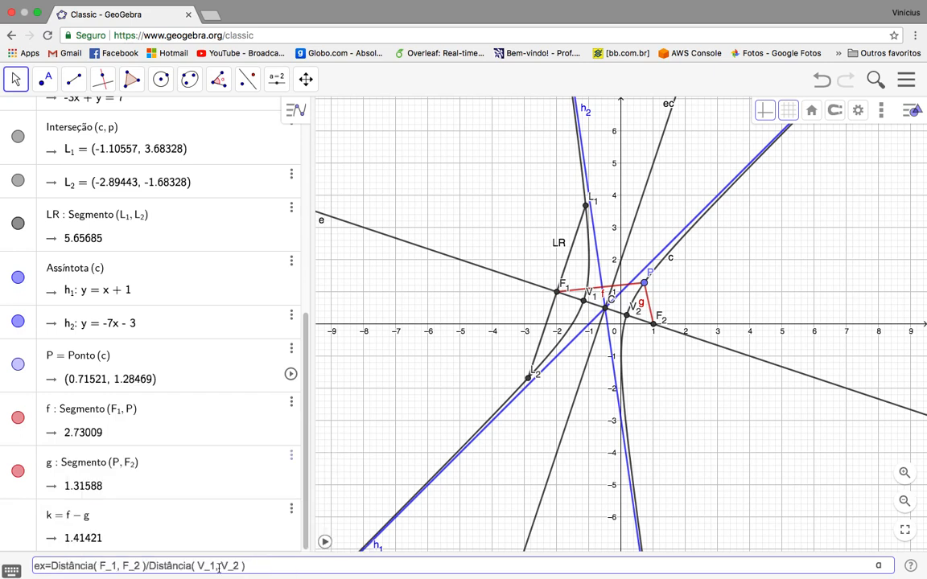
{"action": "key", "text": "Return"}
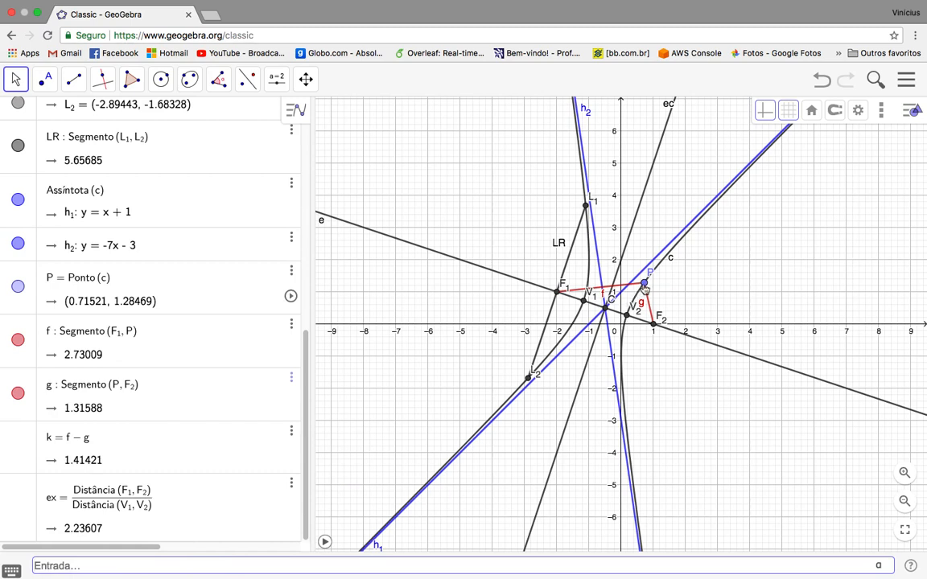
Select point P on the right branch of conic c
{"action": "left_click", "coordinate": [644, 284]}
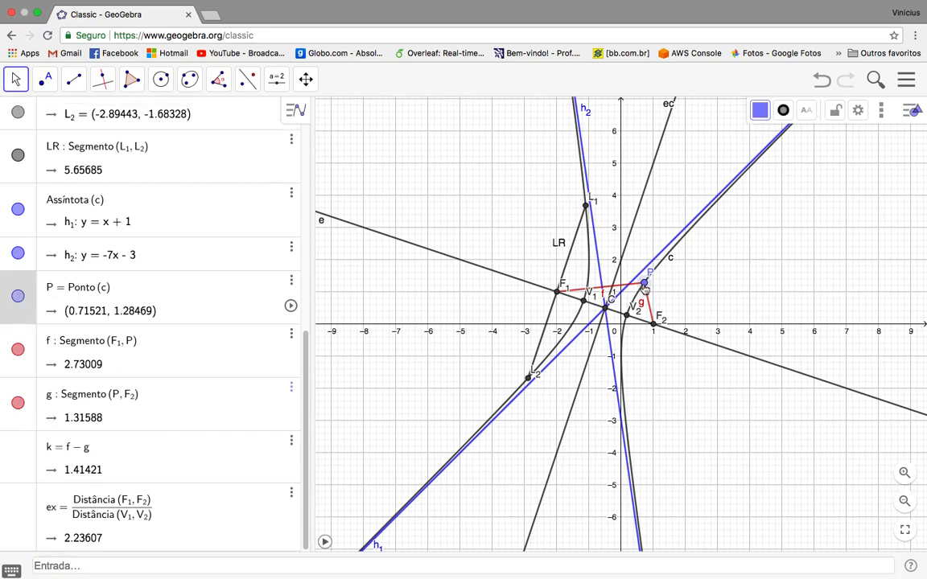